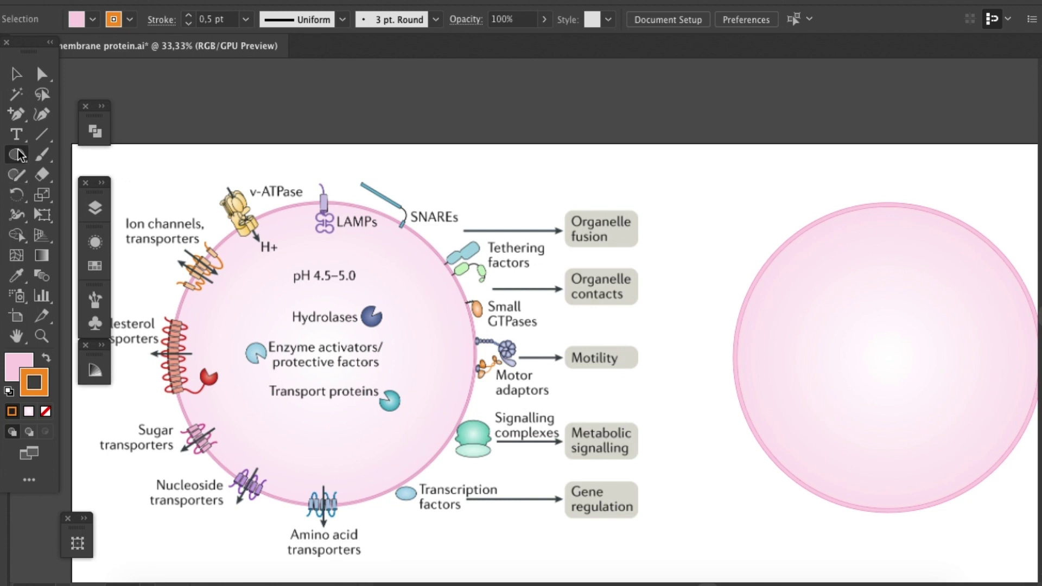
- Draw a small flat ellipse beside the Organelle fusion box with no stroke and an orange fill
{"action": "left_click_drag", "start_coordinate": [672, 216], "coordinate": [690, 222]}
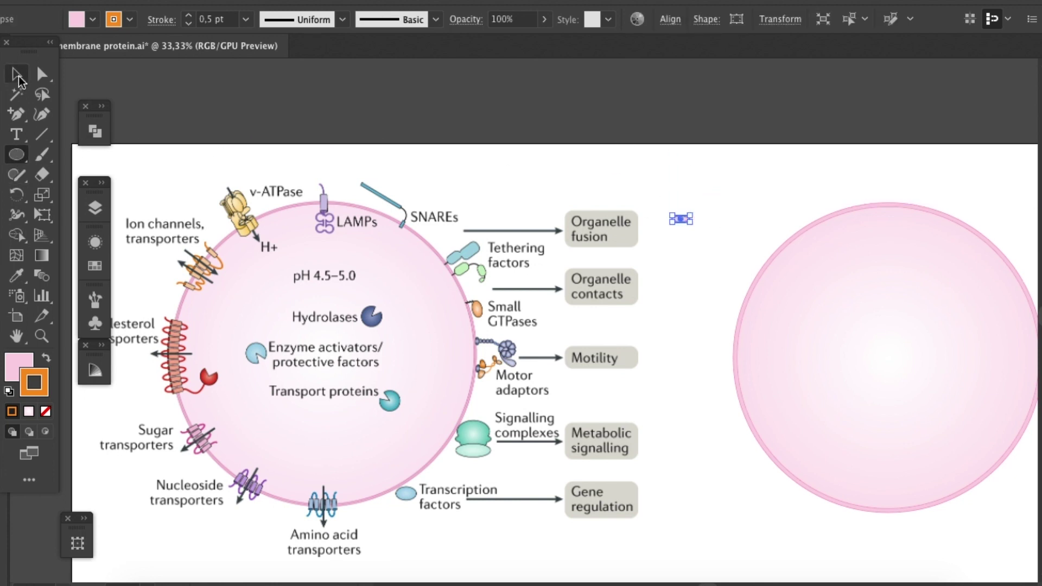
{"action": "left_click", "coordinate": [27, 72]}
{"action": "left_click", "coordinate": [46, 411]}
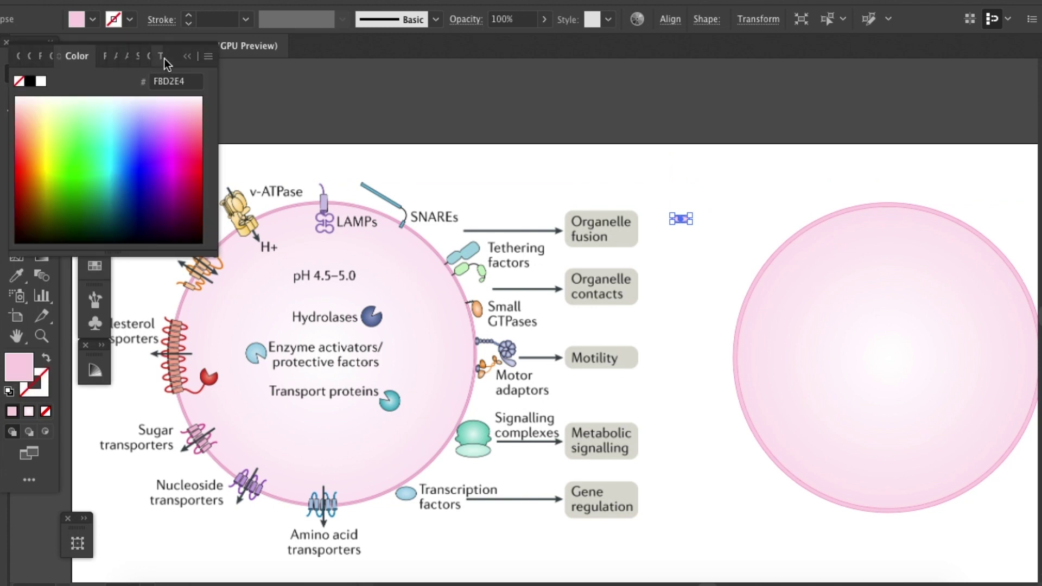
{"action": "left_click", "coordinate": [95, 265]}
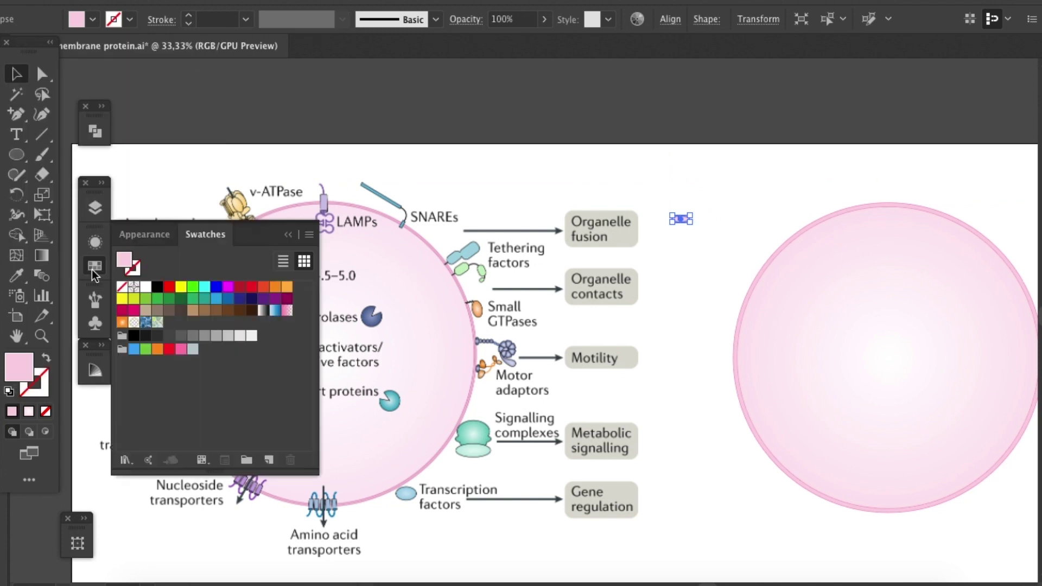
{"action": "left_click", "coordinate": [275, 287]}
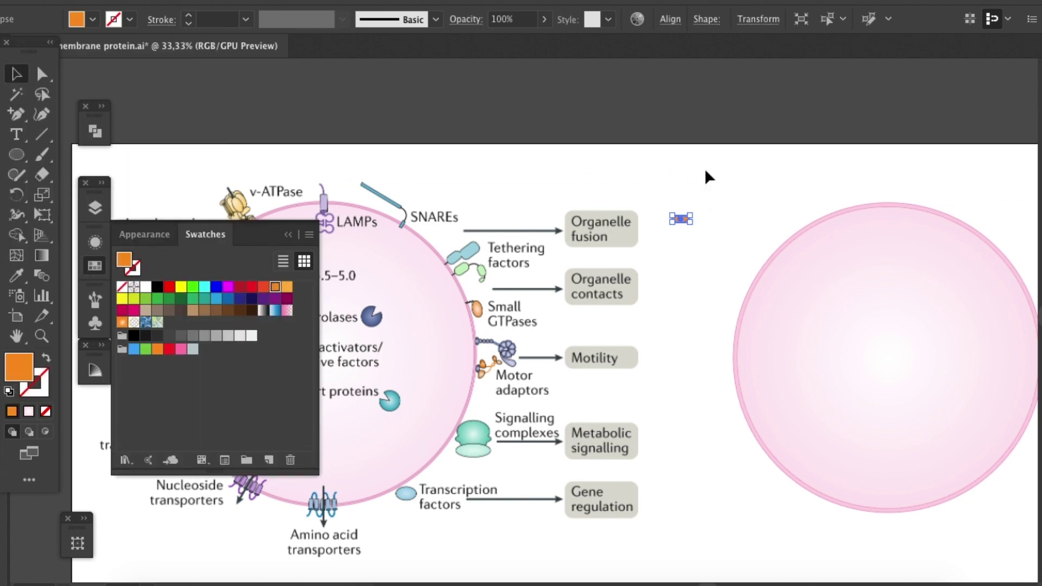
{"action": "left_click", "coordinate": [715, 193]}
{"action": "left_click", "coordinate": [295, 237]}
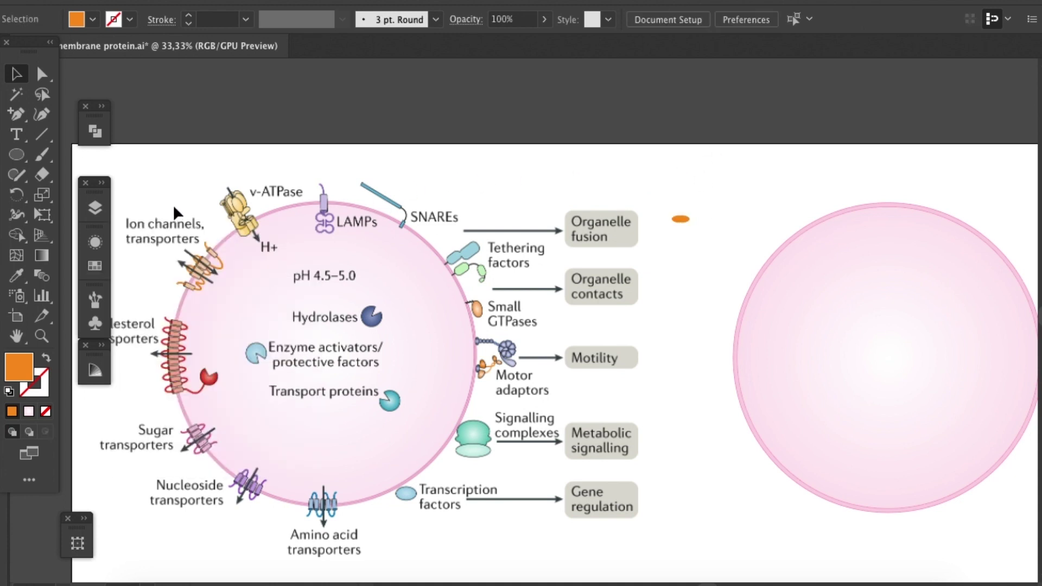
- Draw an orange rectangle, about 39 by 109 px, hanging down from the ellipse's centre
{"action": "key", "text": "ctrl+equal"}
{"action": "key", "text": "ctrl+equal"}
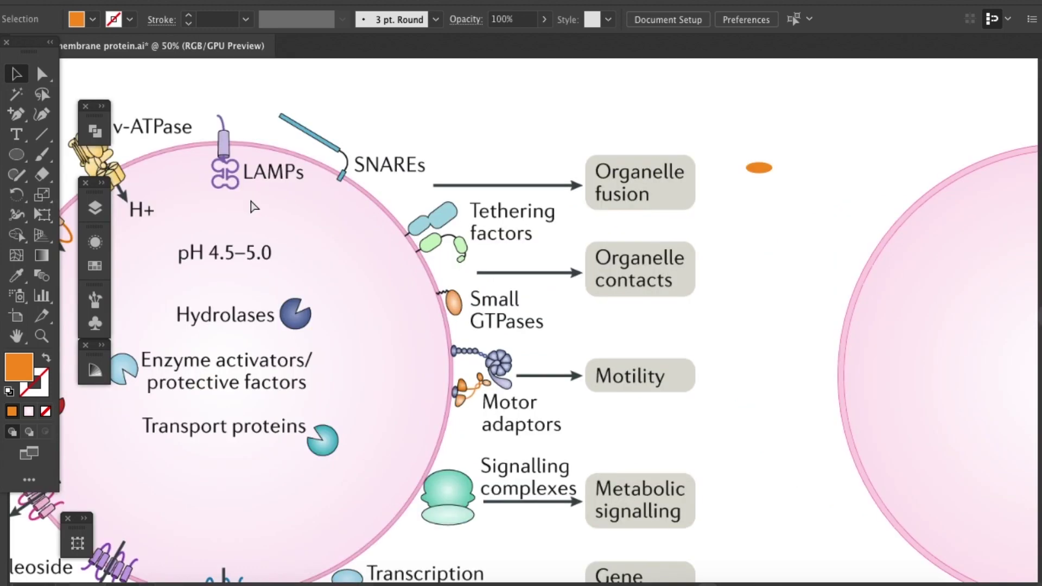
{"action": "left_click_drag", "start_coordinate": [307, 256], "coordinate": [755, 242]}
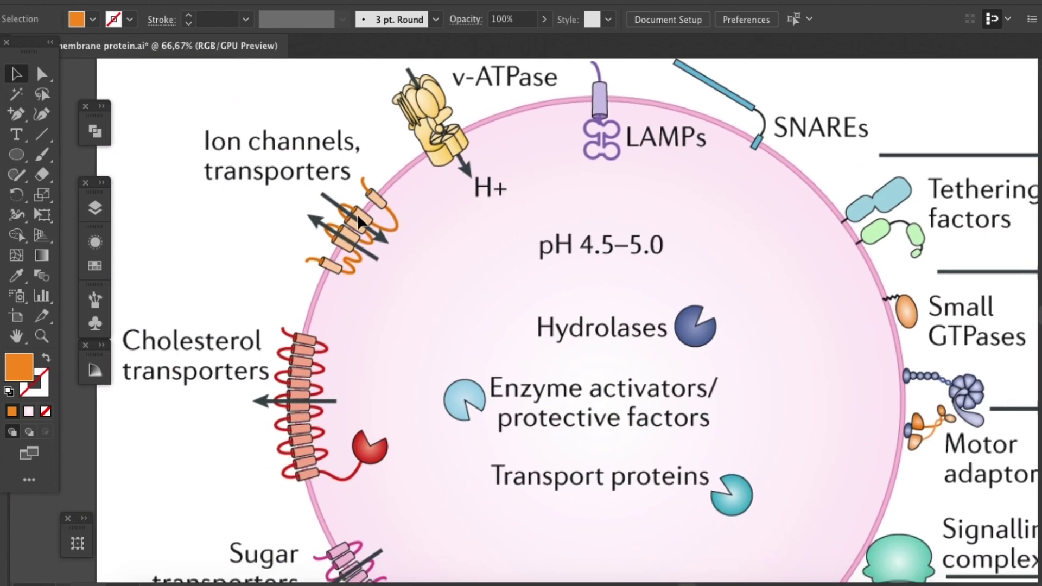
{"action": "scroll", "coordinate": [357, 213], "scroll_direction": "right", "scroll_amount": 10}
{"action": "scroll", "coordinate": [241, 213], "scroll_direction": "left", "scroll_amount": 7}
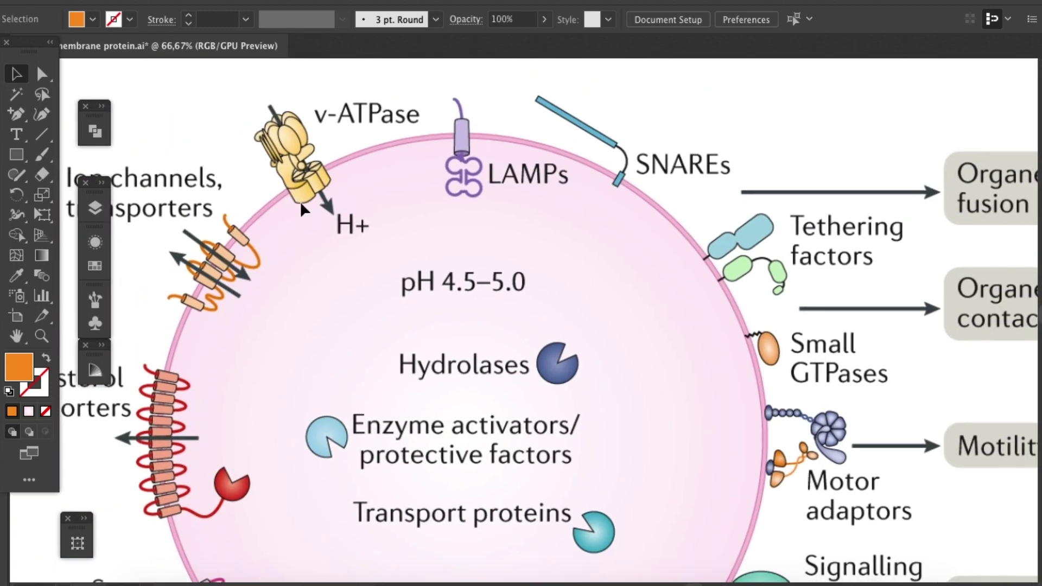
{"action": "scroll", "coordinate": [843, 175], "scroll_direction": "right", "scroll_amount": 8}
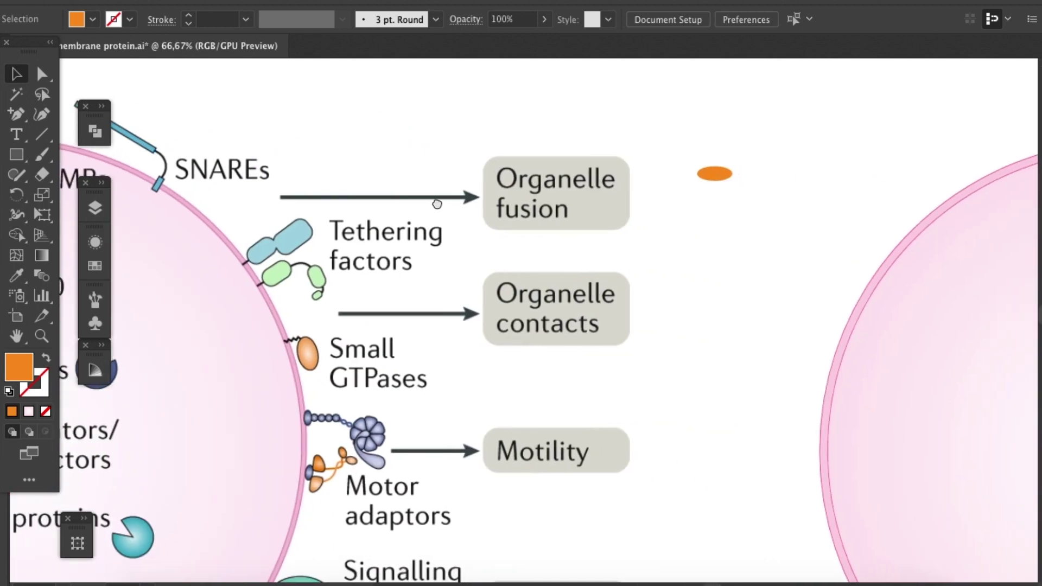
{"action": "left_click", "coordinate": [17, 159]}
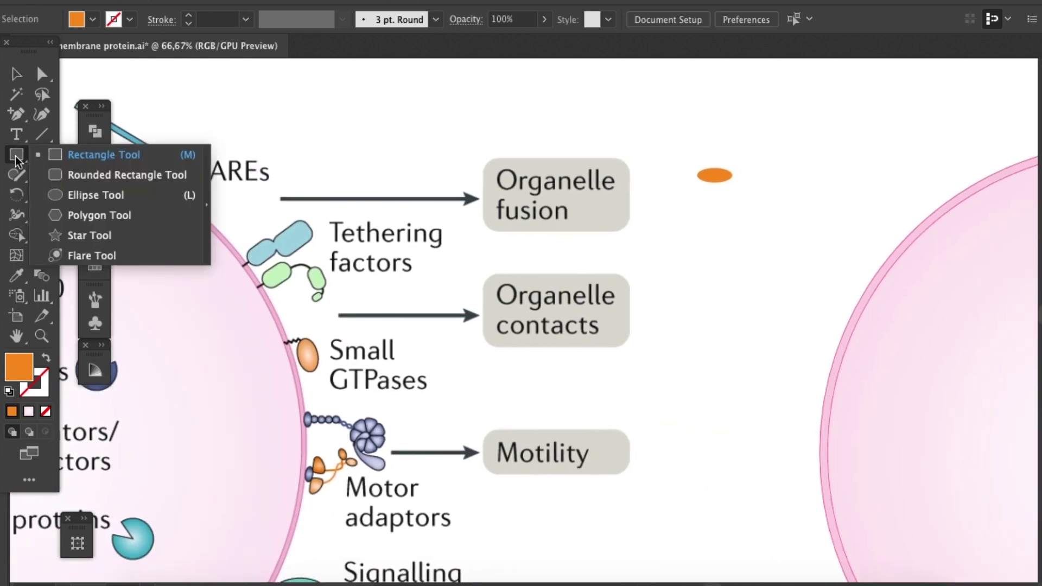
{"action": "left_click", "coordinate": [79, 155]}
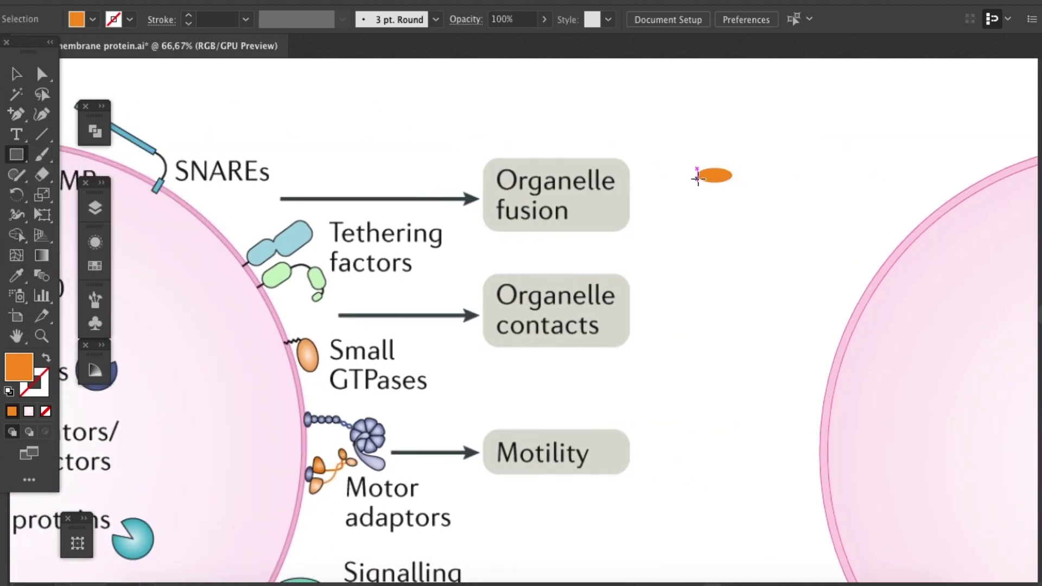
{"action": "left_click_drag", "start_coordinate": [697, 175], "coordinate": [732, 270]}
{"action": "left_click", "coordinate": [13, 76]}
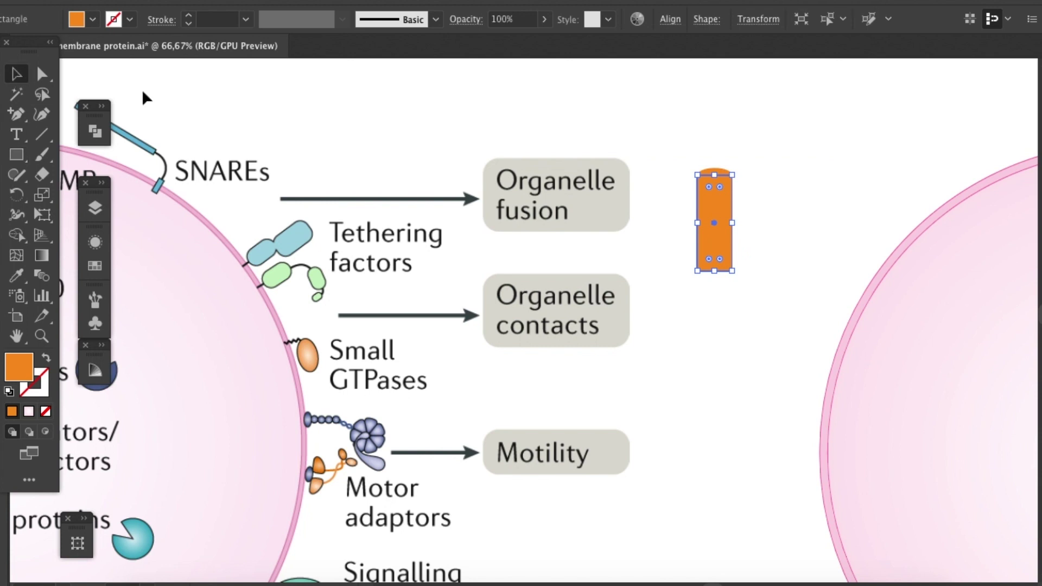
{"action": "left_click", "coordinate": [751, 234]}
{"action": "left_click", "coordinate": [703, 212]}
{"action": "left_click", "coordinate": [762, 198]}
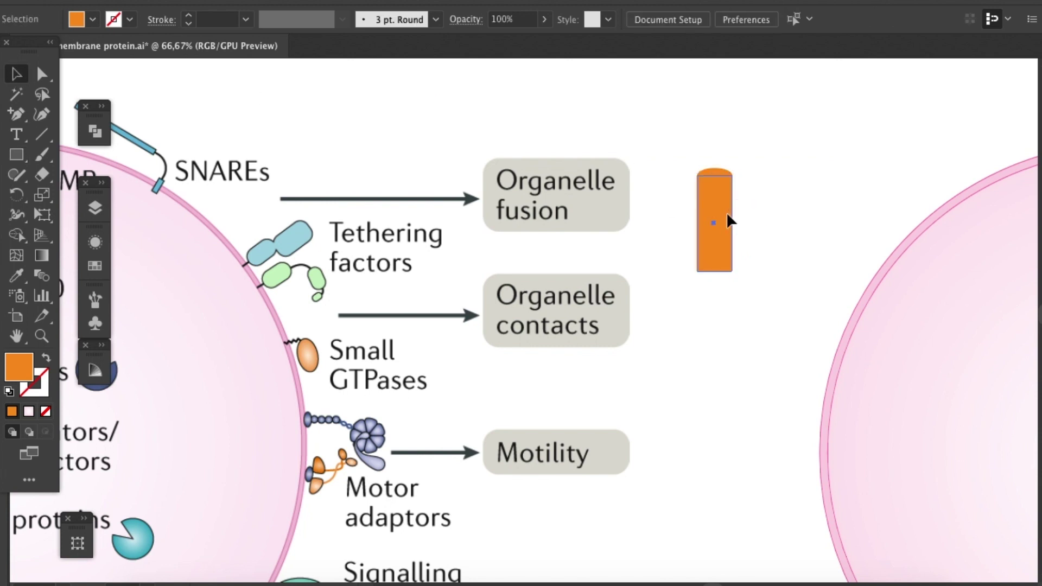
- Fill the cylinder body with a light peach tint from the Color Guide
{"action": "left_click", "coordinate": [728, 221]}
{"action": "left_click", "coordinate": [98, 362]}
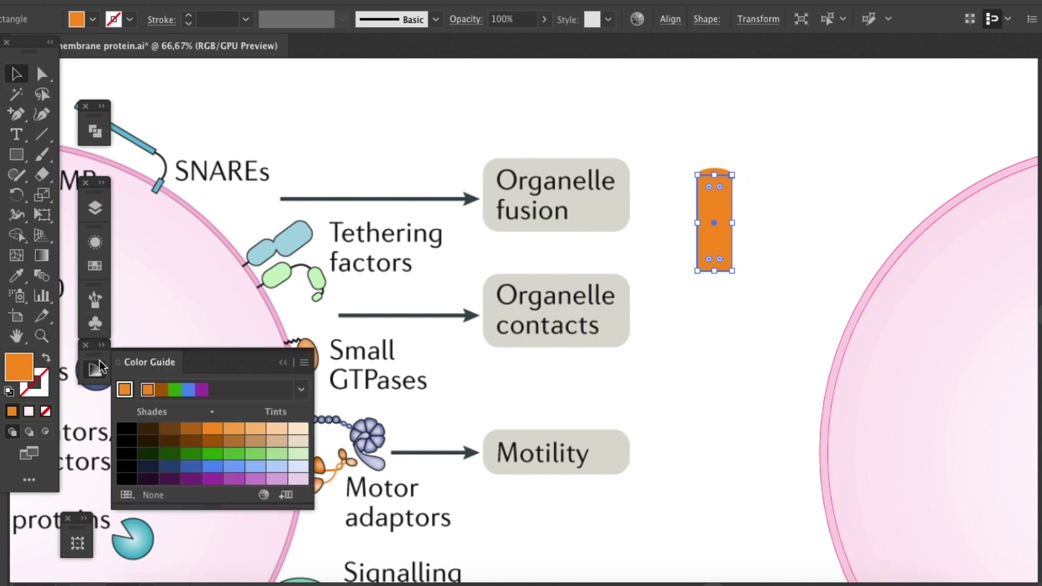
{"action": "left_click", "coordinate": [277, 429]}
{"action": "left_click", "coordinate": [256, 429]}
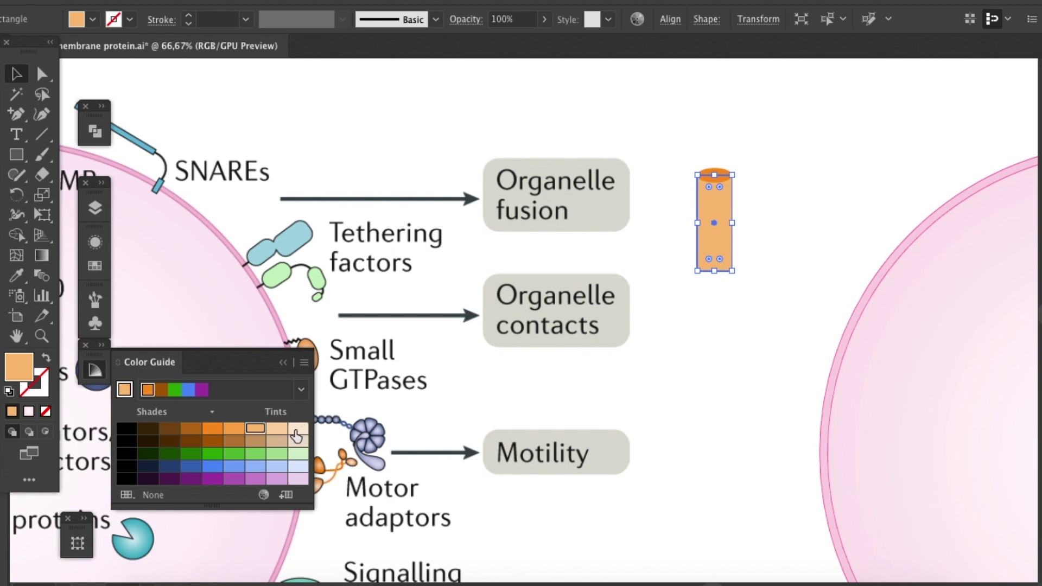
{"action": "left_click", "coordinate": [278, 430]}
{"action": "left_click", "coordinate": [761, 252]}
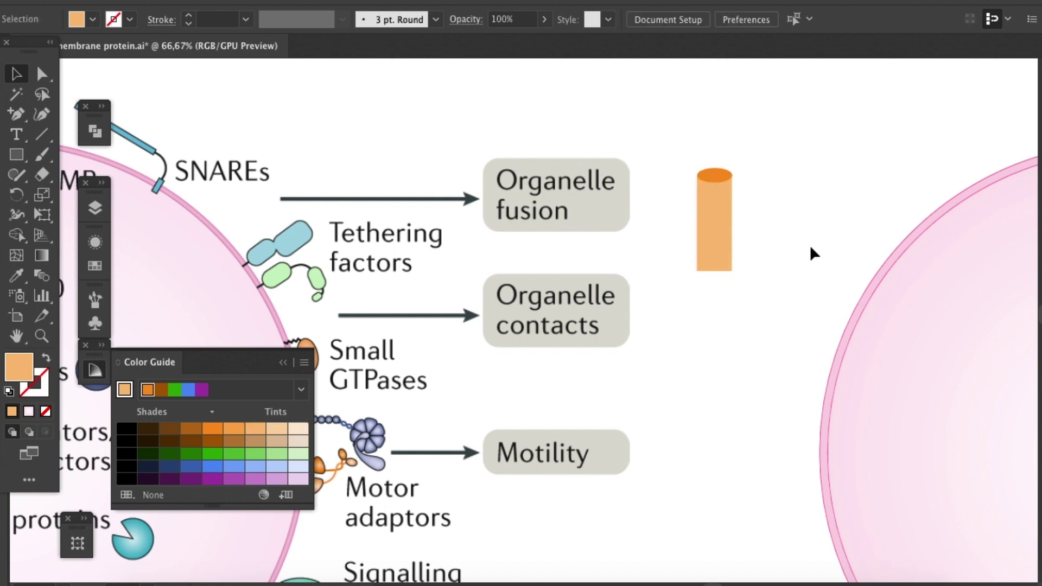
- Widen the cylinder body to 39 px to match the ellipse
{"action": "left_click", "coordinate": [718, 222]}
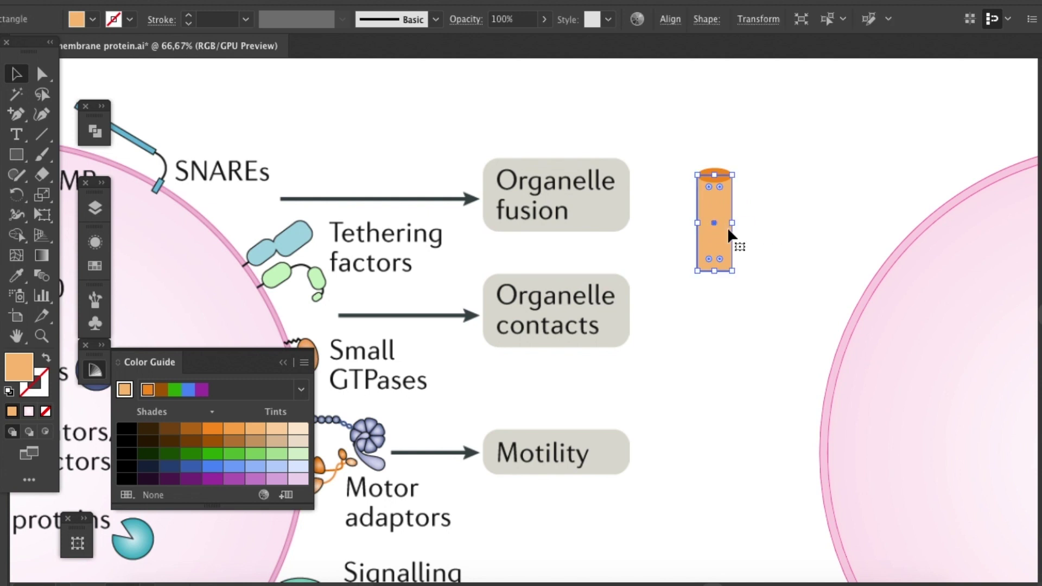
{"action": "left_click_drag", "start_coordinate": [732, 223], "coordinate": [736, 223]}
{"action": "left_click", "coordinate": [764, 215]}
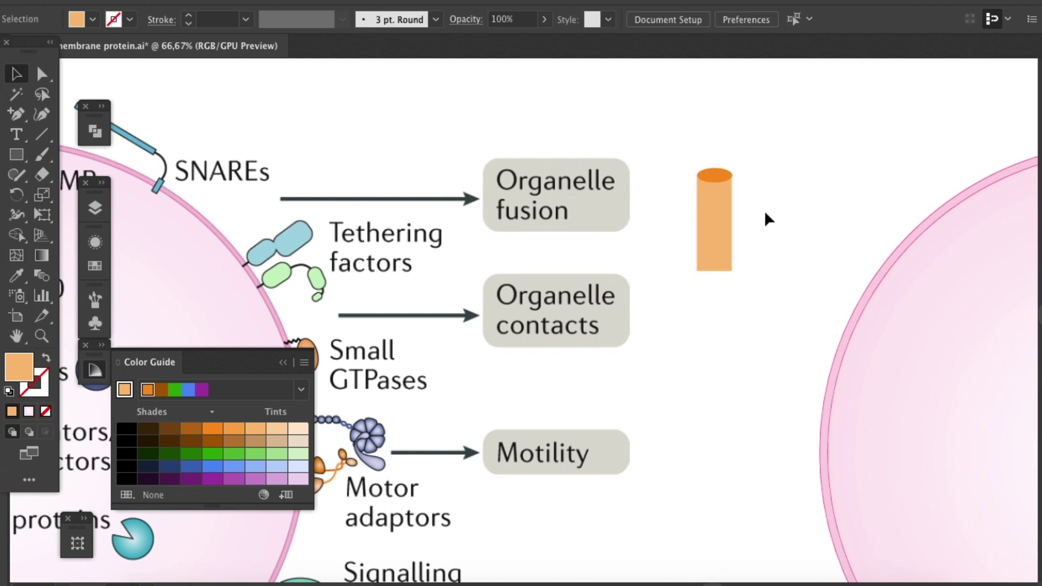
- Nudge the top ellipse and the body into alignment so the cap sits on the body
{"action": "scroll", "coordinate": [757, 195], "scroll_direction": "up", "scroll_amount": 2}
{"action": "left_click", "coordinate": [684, 166]}
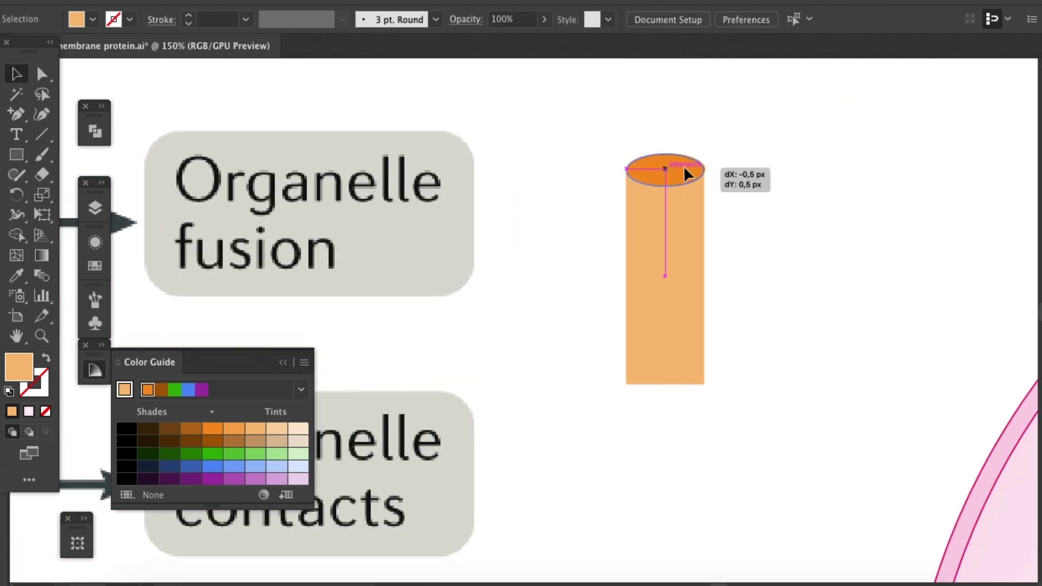
{"action": "left_click", "coordinate": [727, 223]}
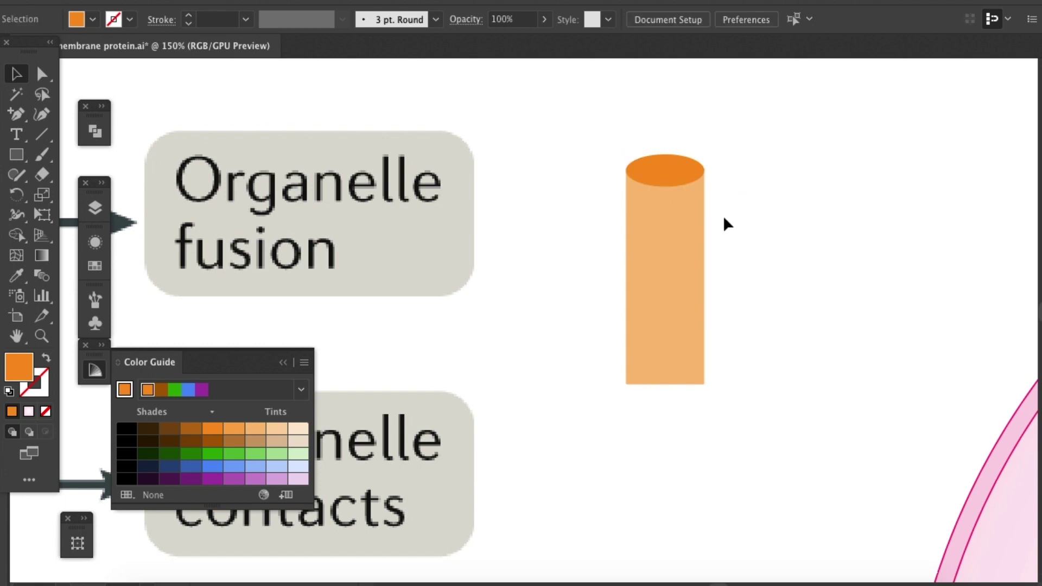
{"action": "left_click", "coordinate": [694, 234]}
{"action": "left_click", "coordinate": [681, 239]}
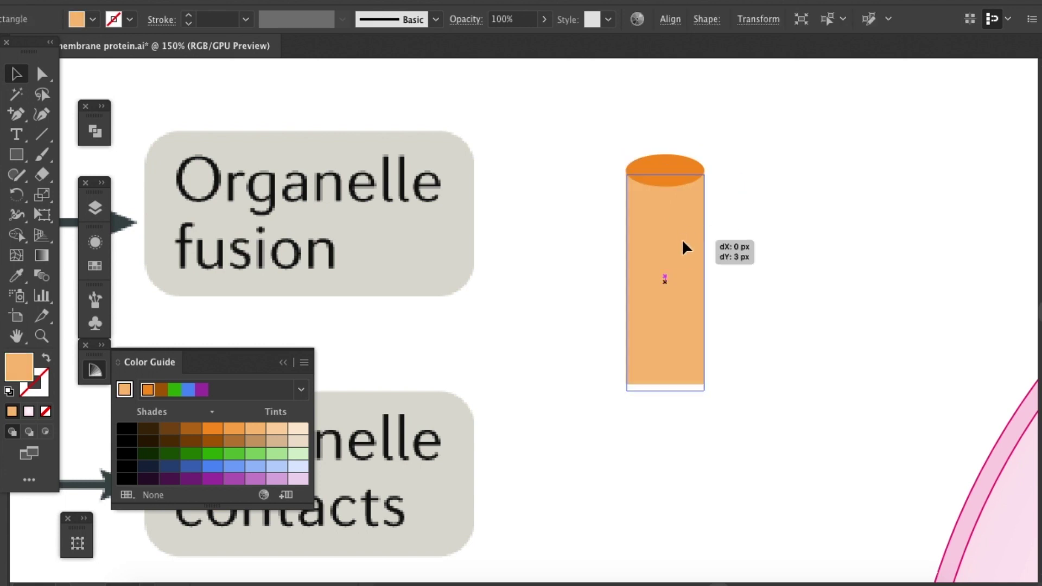
{"action": "left_click", "coordinate": [747, 221]}
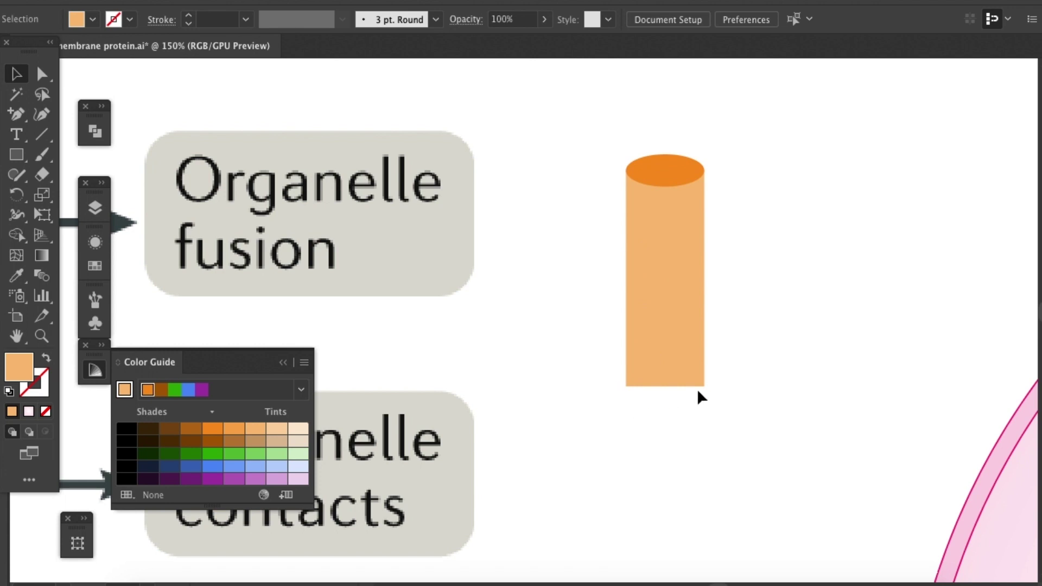
{"action": "left_click", "coordinate": [678, 165]}
- Copy the top ellipse down to the cylinder's base and send it behind the body
{"action": "left_click_drag", "start_coordinate": [684, 167], "coordinate": [684, 386]}
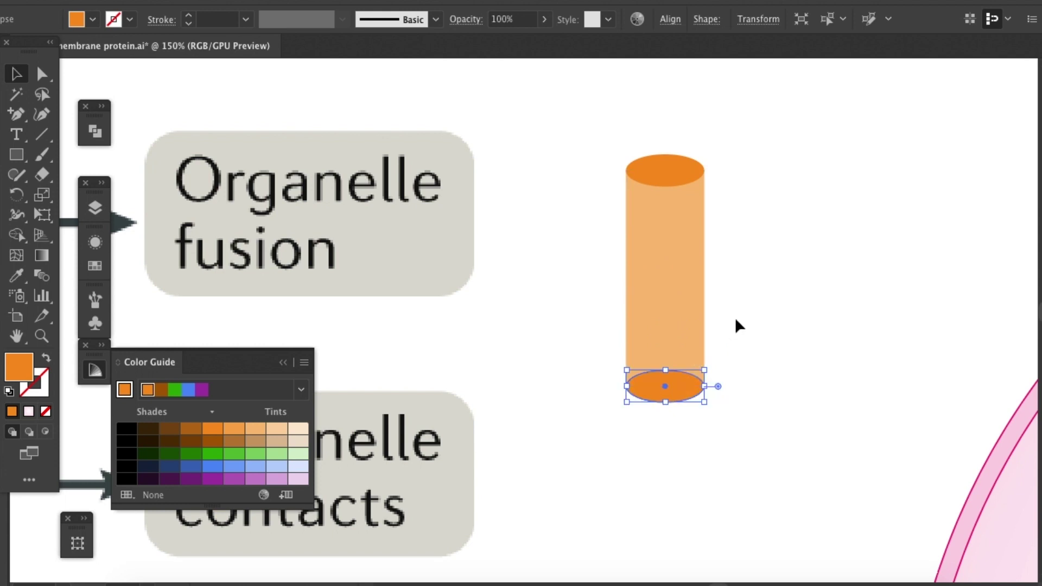
{"action": "left_click", "coordinate": [739, 332]}
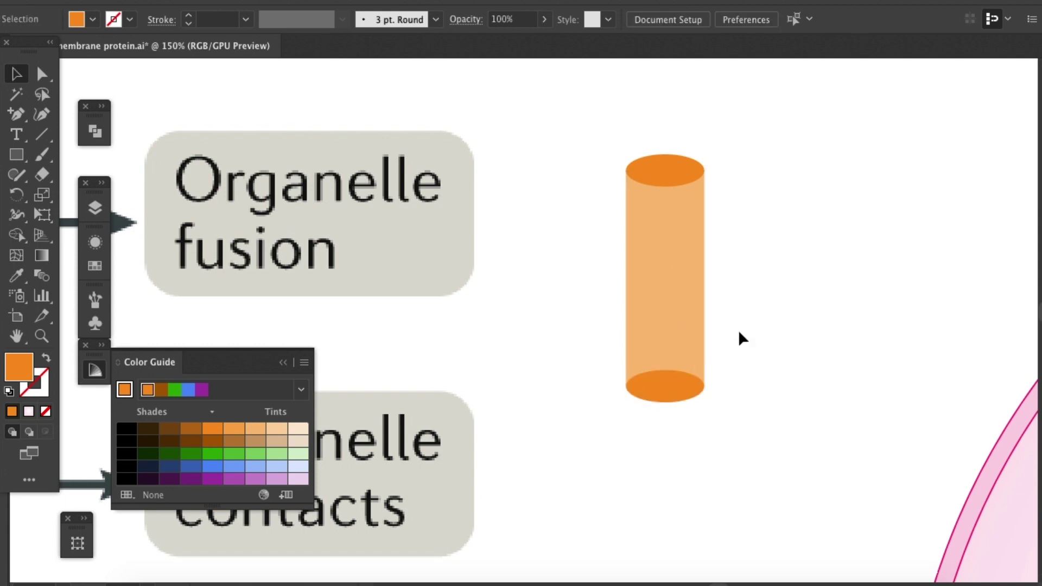
{"action": "left_click", "coordinate": [671, 390]}
{"action": "key", "text": "ctrl+shift+bracketleft"}
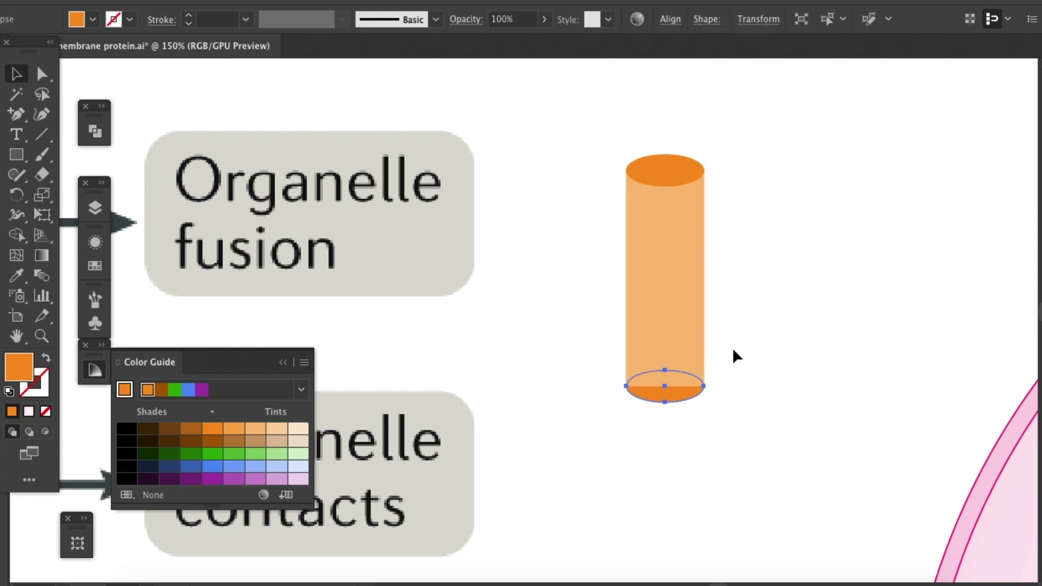
{"action": "left_click", "coordinate": [705, 409]}
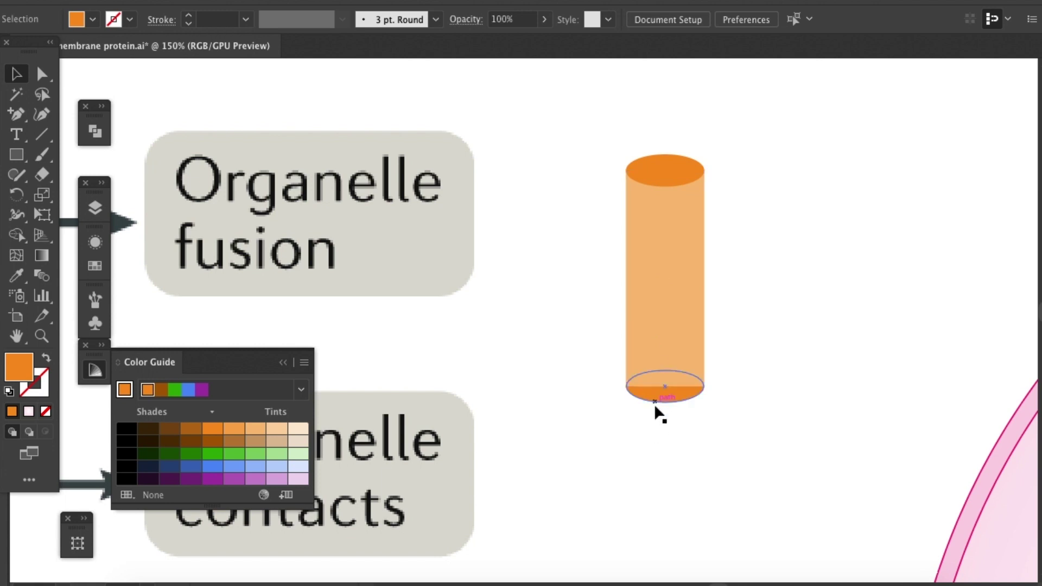
- Unite the body and bottom ellipse into one peach shape with Pathfinder
{"action": "left_click_drag", "start_coordinate": [619, 413], "coordinate": [732, 367]}
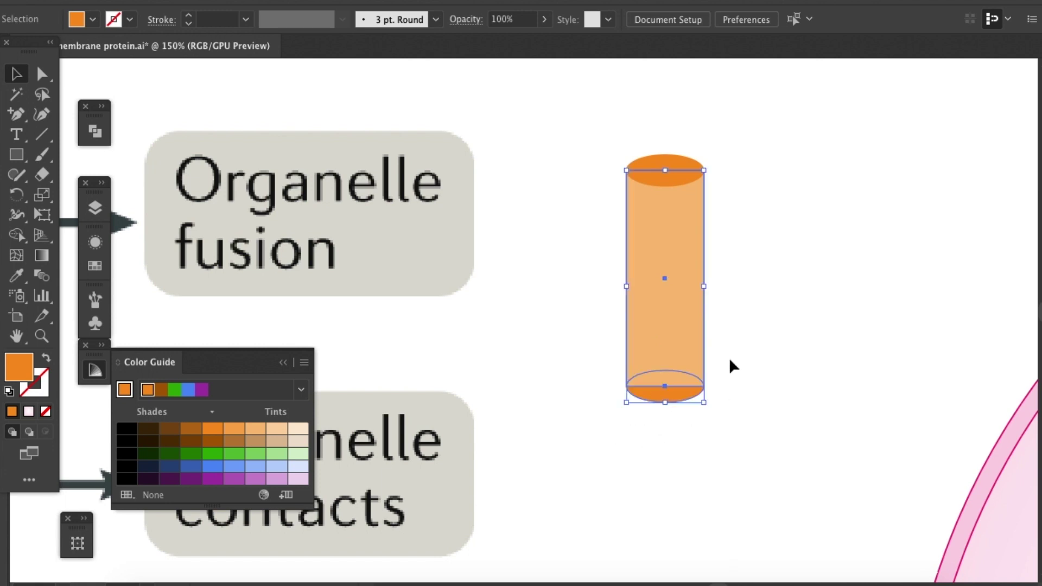
{"action": "left_click", "coordinate": [96, 132]}
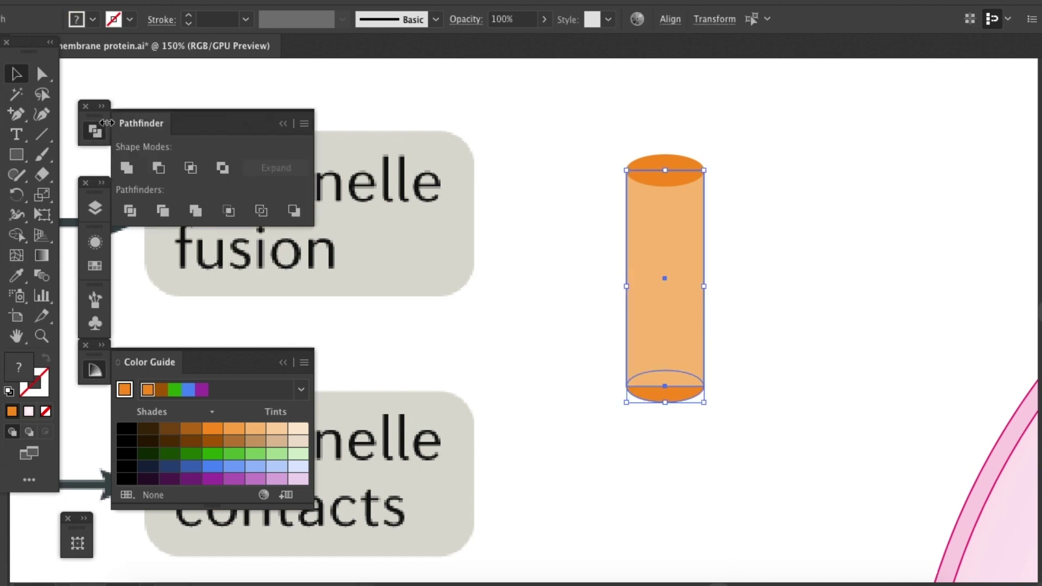
{"action": "left_click", "coordinate": [128, 170]}
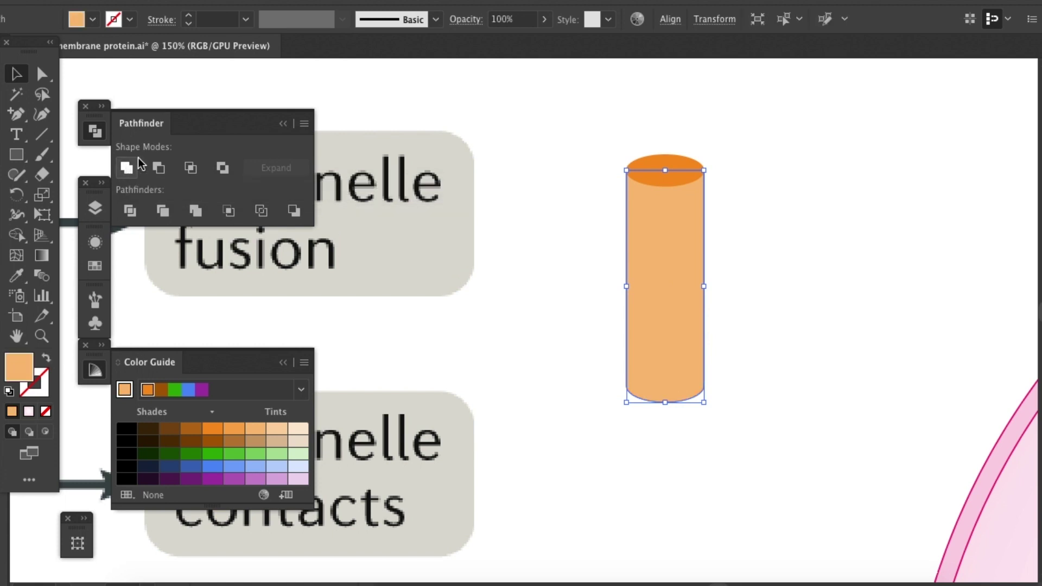
{"action": "left_click", "coordinate": [805, 211]}
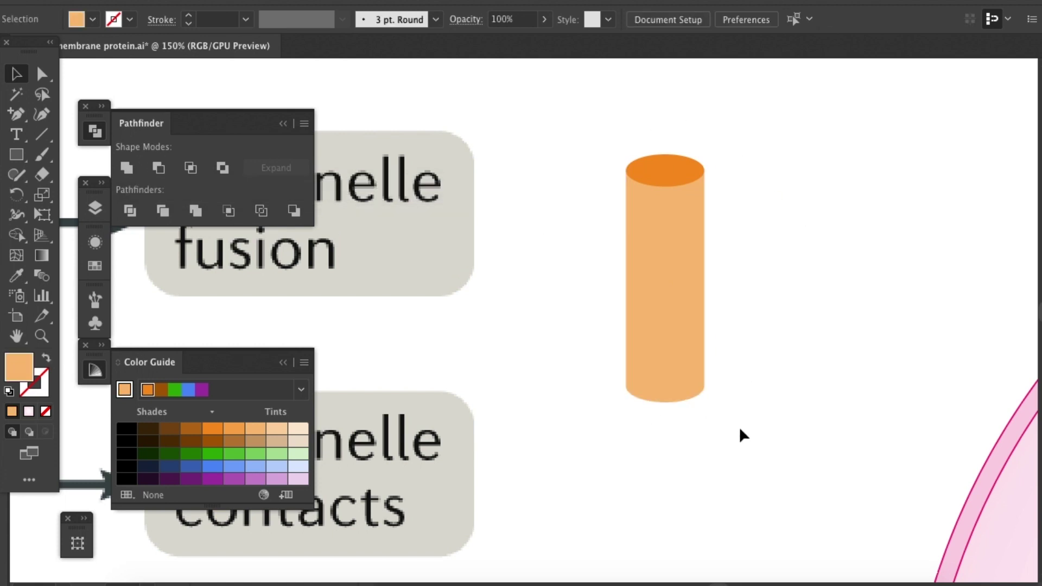
{"action": "key", "text": "ctrl+minus"}
{"action": "key", "text": "ctrl+minus"}
{"action": "key", "text": "ctrl+minus"}
{"action": "scroll", "coordinate": [666, 295], "scroll_direction": "left", "scroll_amount": 10}
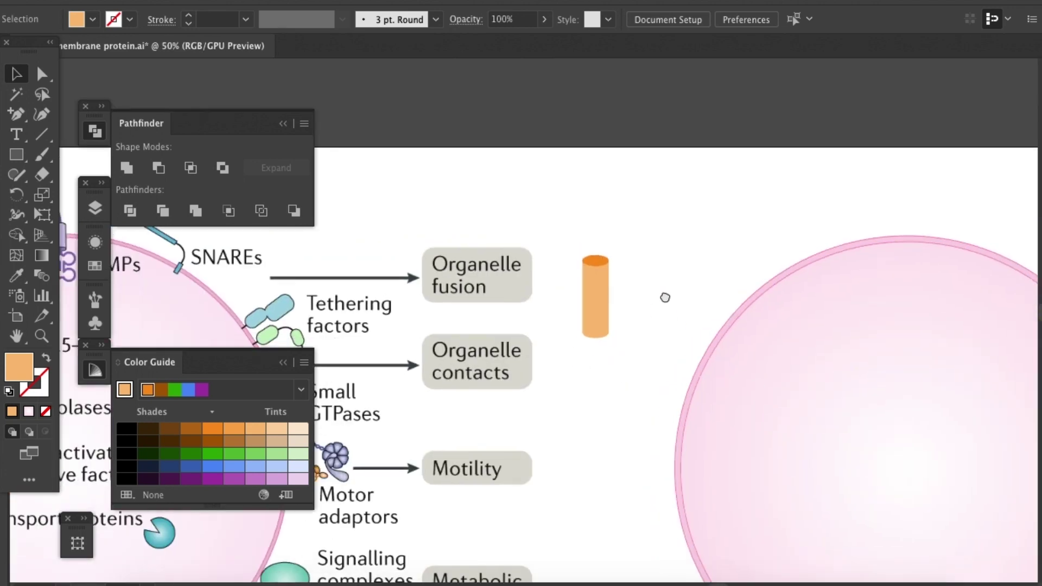
{"action": "scroll", "coordinate": [613, 296], "scroll_direction": "left", "scroll_amount": 5}
{"action": "scroll", "coordinate": [613, 295], "scroll_direction": "down", "scroll_amount": 1}
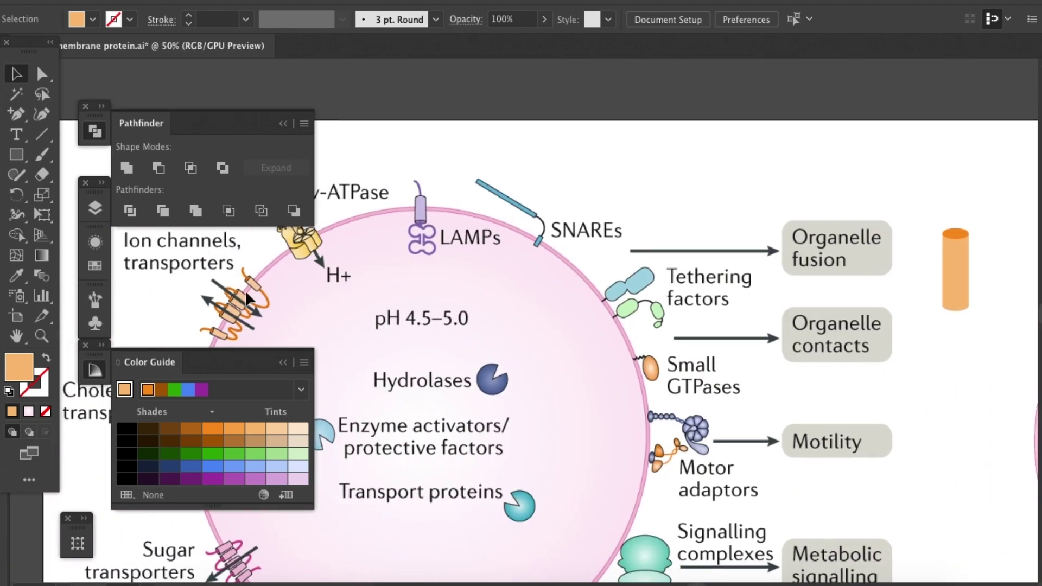
- Give the cylinder's orange top a gray 1 pt outline from the Swatches
{"action": "left_click", "coordinate": [958, 231]}
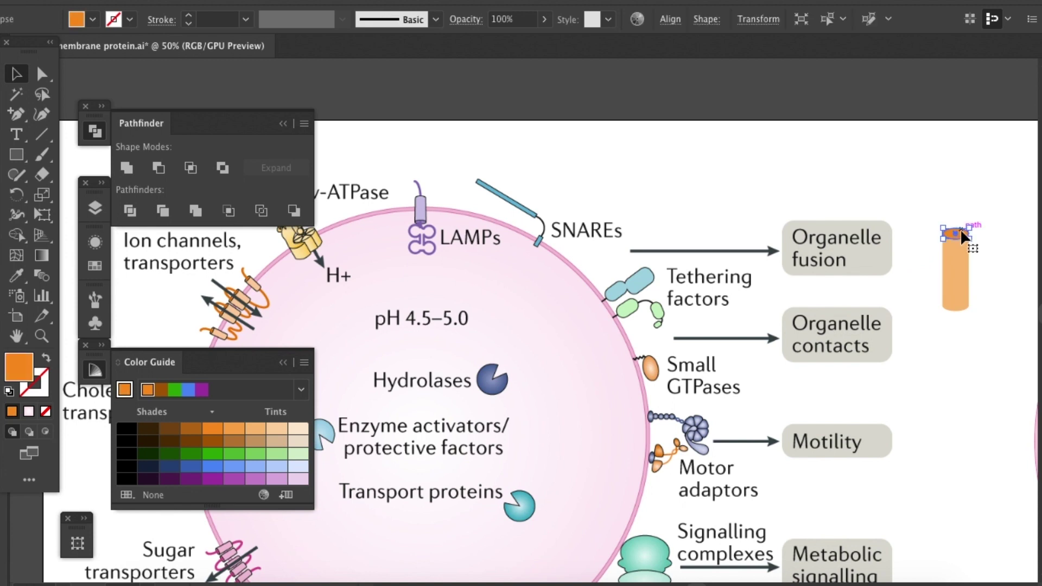
{"action": "left_click", "coordinate": [38, 383]}
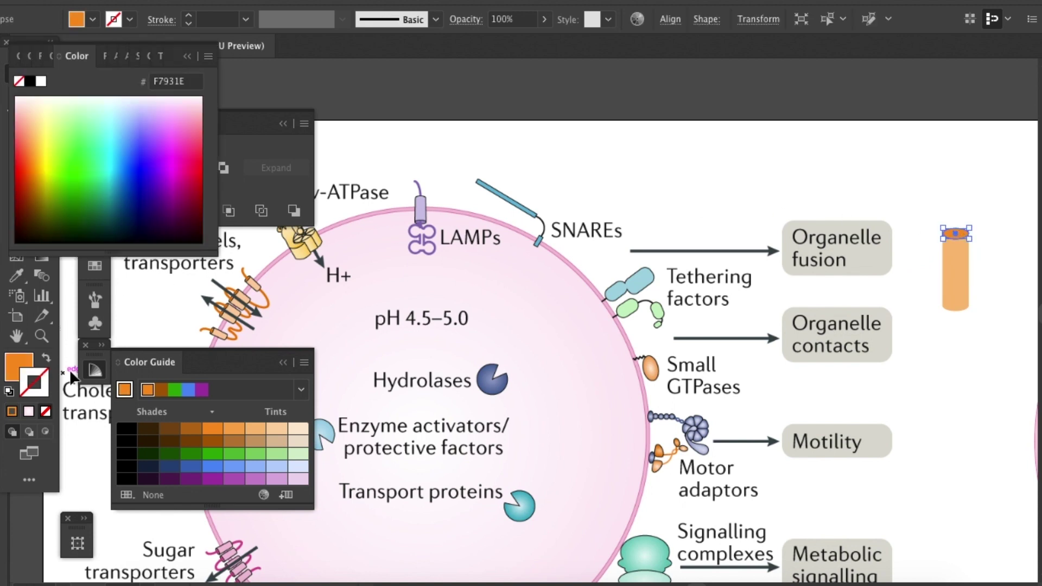
{"action": "left_click", "coordinate": [187, 56]}
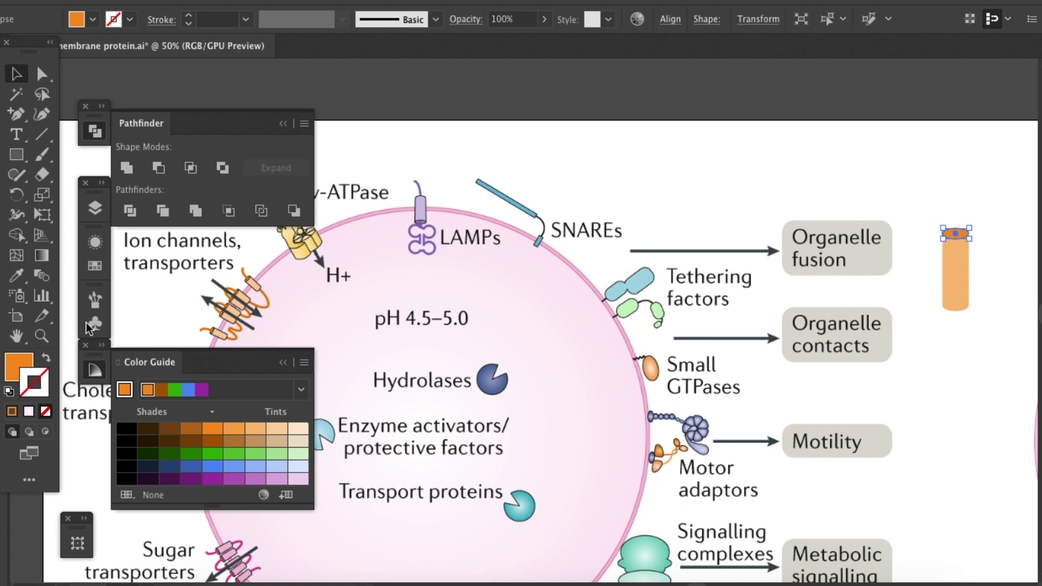
{"action": "left_click", "coordinate": [95, 265]}
{"action": "left_click", "coordinate": [182, 336]}
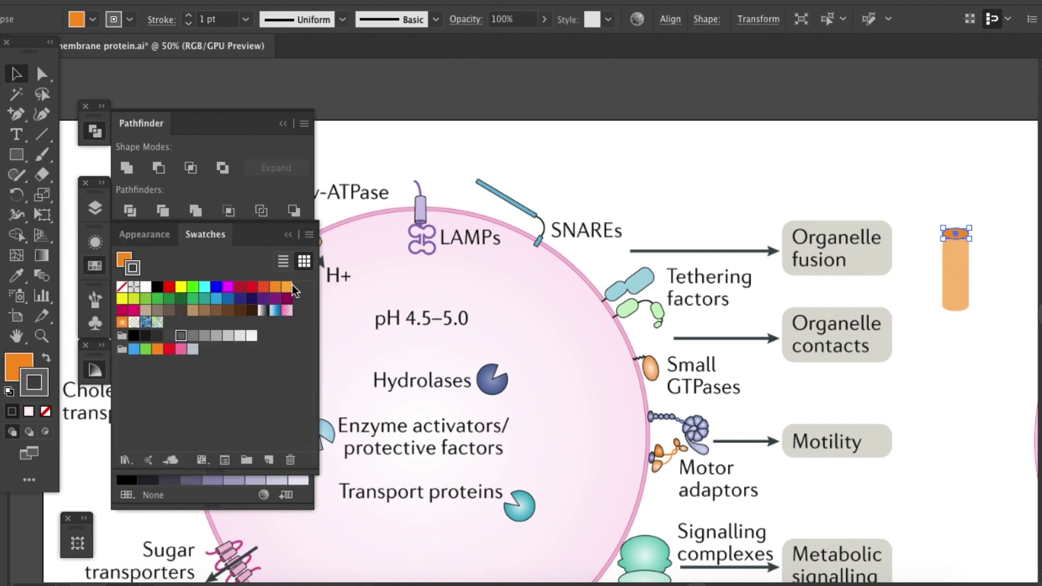
- Apply the same gray outline to the peach body and select the whole cylinder
{"action": "left_click", "coordinate": [922, 241]}
{"action": "left_click", "coordinate": [966, 296]}
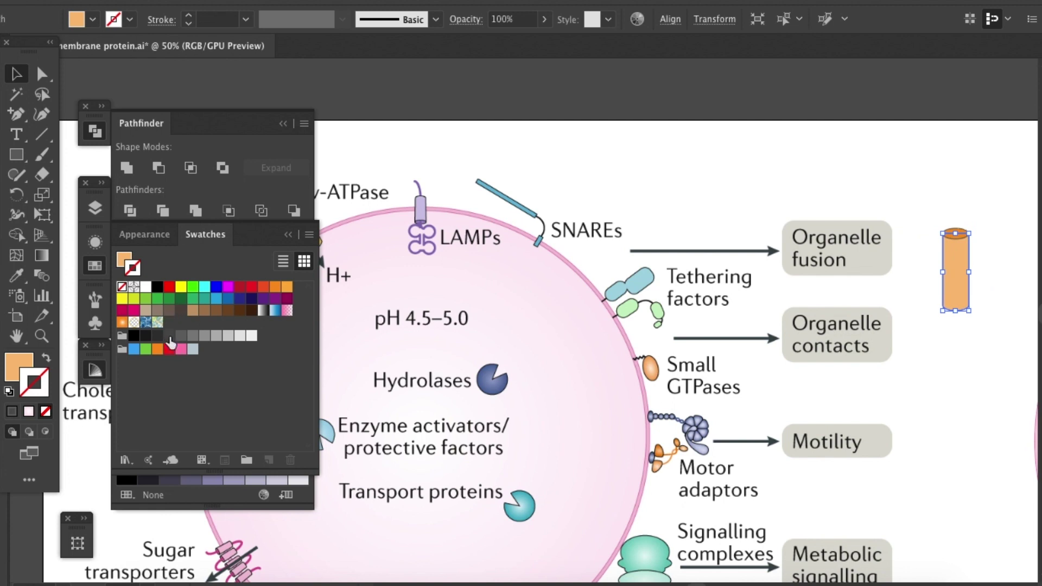
{"action": "left_click", "coordinate": [182, 337]}
{"action": "left_click", "coordinate": [988, 281]}
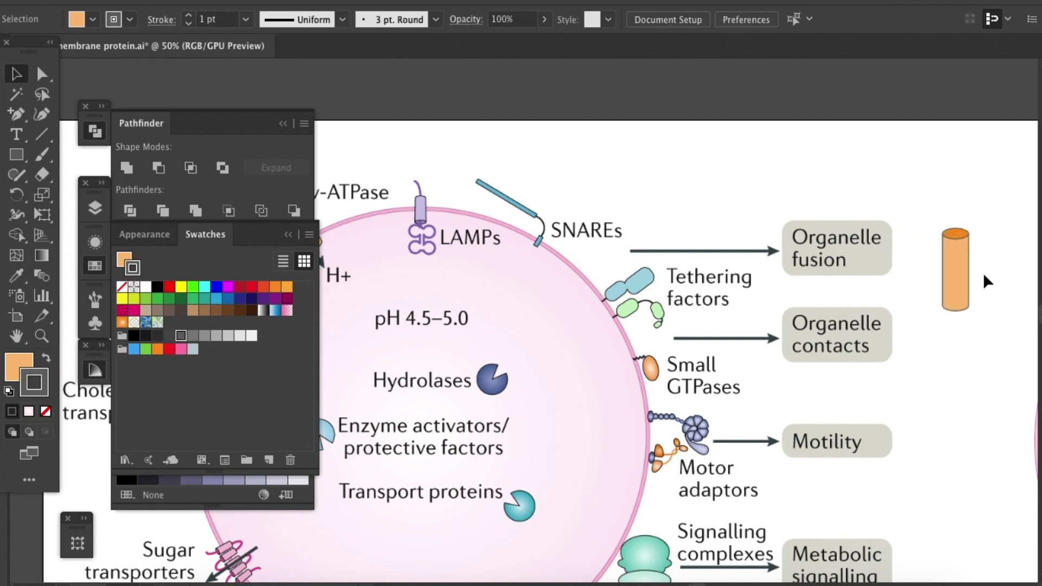
{"action": "left_click_drag", "start_coordinate": [923, 204], "coordinate": [991, 318]}
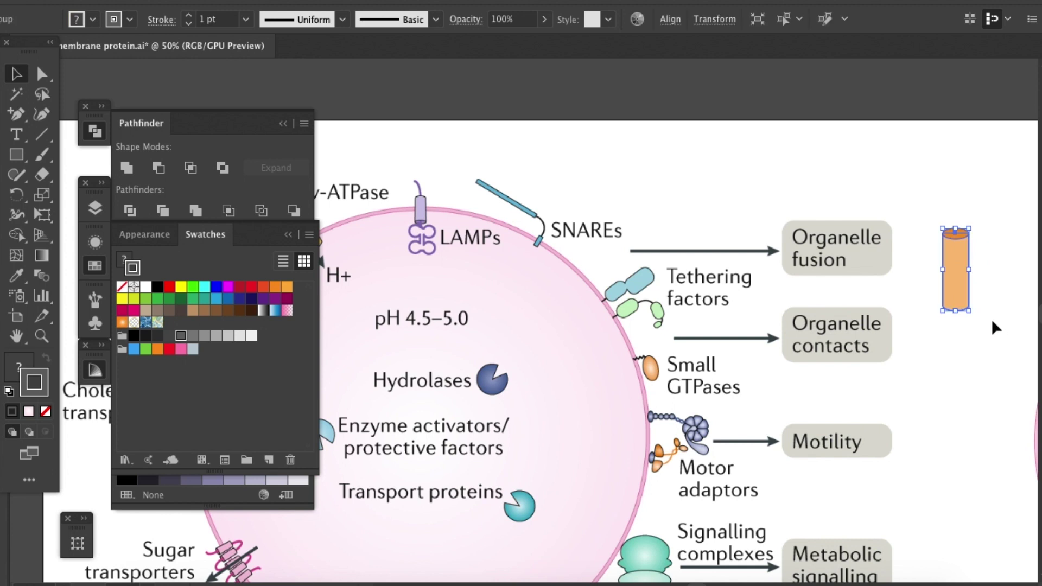
{"action": "left_click", "coordinate": [989, 317]}
{"action": "scroll", "coordinate": [988, 305], "scroll_direction": "right", "scroll_amount": 5}
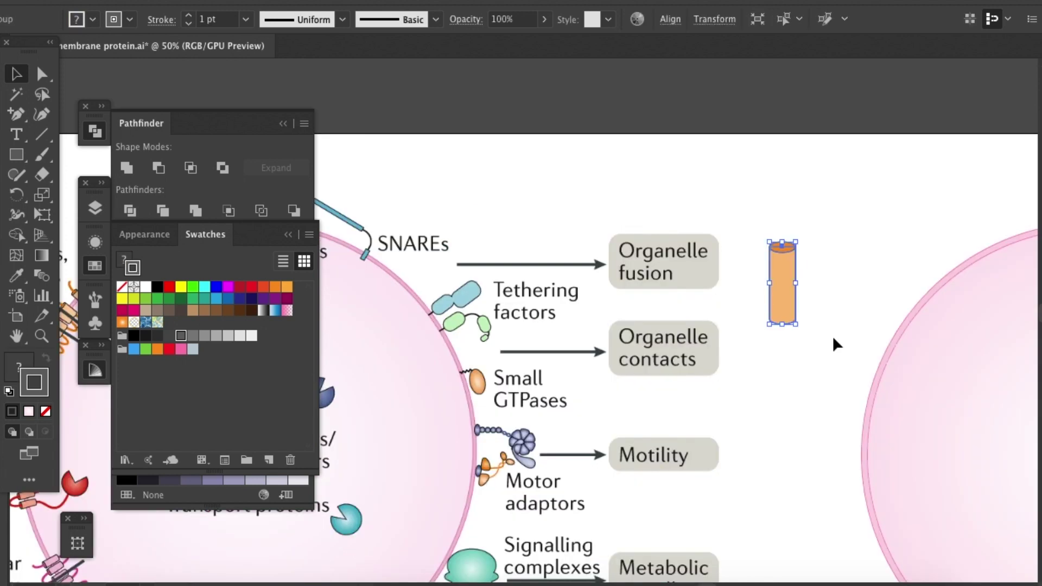
{"action": "left_click_drag", "start_coordinate": [761, 212], "coordinate": [813, 359]}
- Shrink the cylinder to about half size and place it on top of the pink membrane
{"action": "left_click_drag", "start_coordinate": [795, 241], "coordinate": [789, 249]}
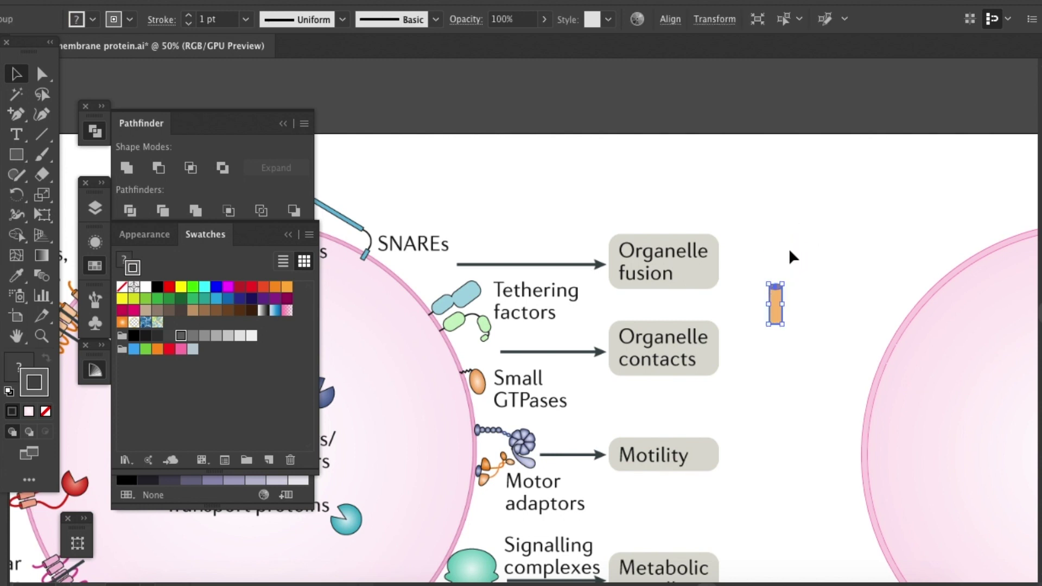
{"action": "left_click", "coordinate": [780, 329]}
{"action": "left_click_drag", "start_coordinate": [778, 299], "coordinate": [863, 243]}
{"action": "left_click_drag", "start_coordinate": [813, 299], "coordinate": [558, 348]}
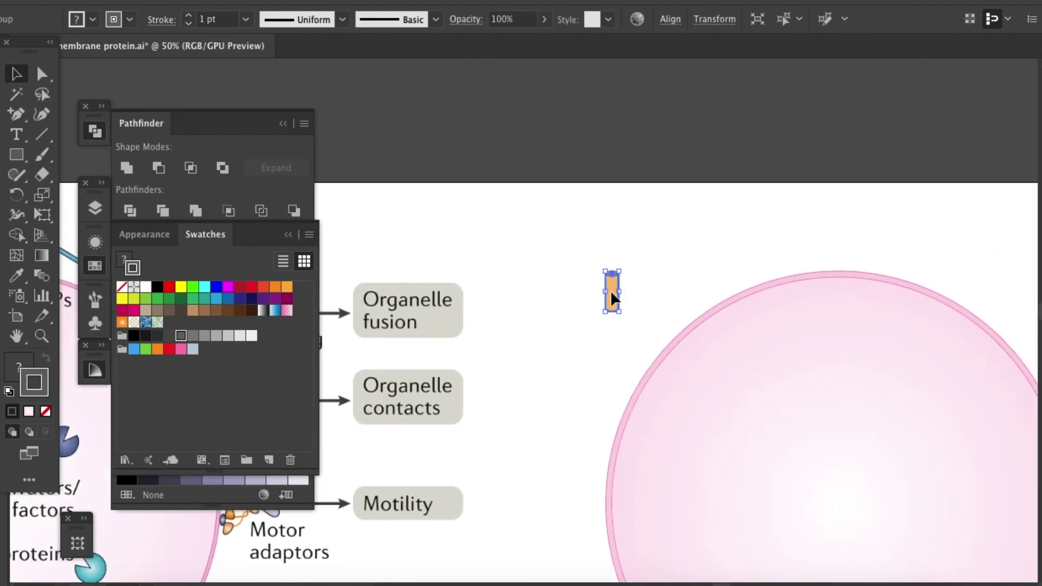
{"action": "double_click", "coordinate": [610, 291]}
{"action": "key", "text": "Escape"}
{"action": "left_click_drag", "start_coordinate": [611, 290], "coordinate": [806, 268]}
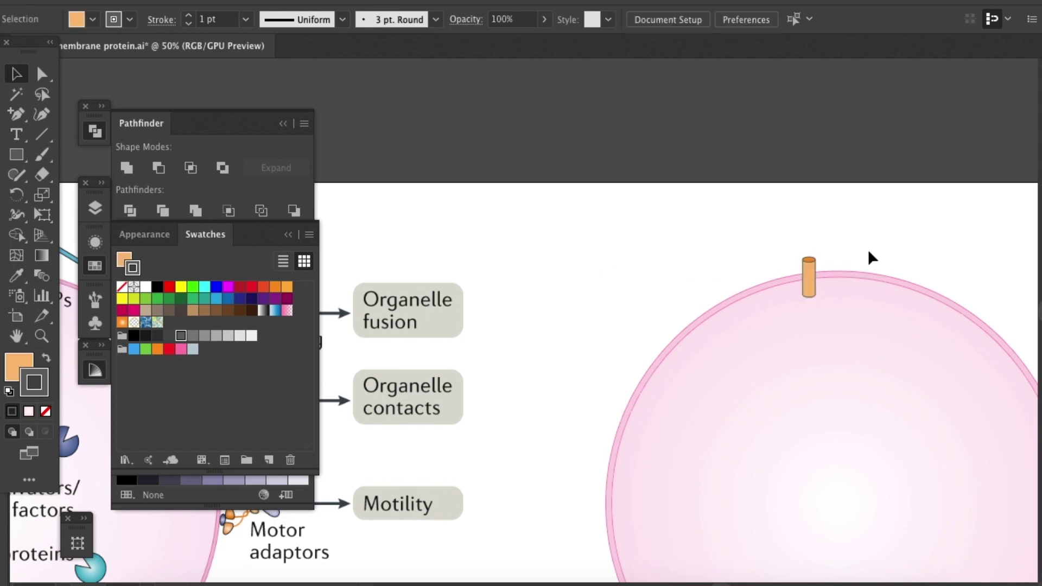
- Alt-drag copies into a row of six cylinders, tilting the leftmost about 11°
{"action": "scroll", "coordinate": [874, 237], "scroll_direction": "up", "scroll_amount": 2}
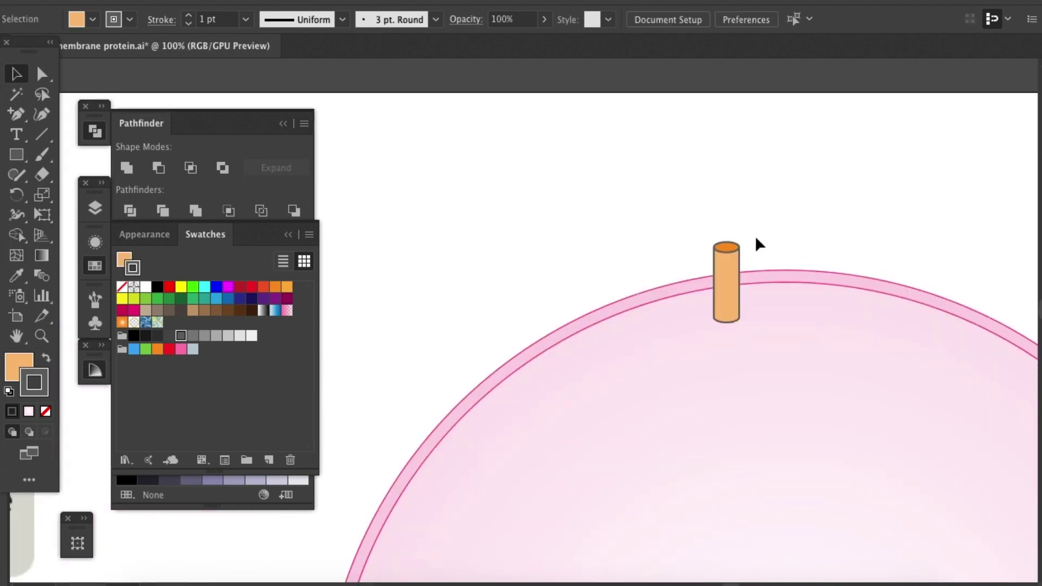
{"action": "left_click", "coordinate": [724, 286]}
{"action": "left_click_drag", "start_coordinate": [727, 286], "coordinate": [692, 284]}
{"action": "left_click", "coordinate": [755, 207]}
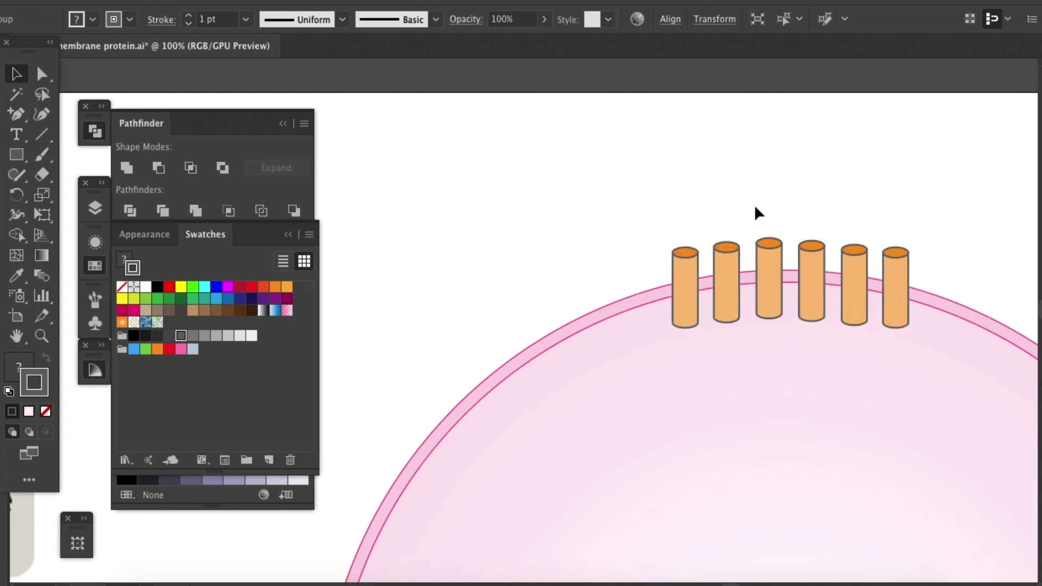
{"action": "left_click", "coordinate": [685, 269]}
{"action": "left_click_drag", "start_coordinate": [704, 241], "coordinate": [747, 216]}
- Try tilting the second cylinder, then undo the rotation
{"action": "left_click", "coordinate": [729, 248]}
{"action": "left_click", "coordinate": [747, 216]}
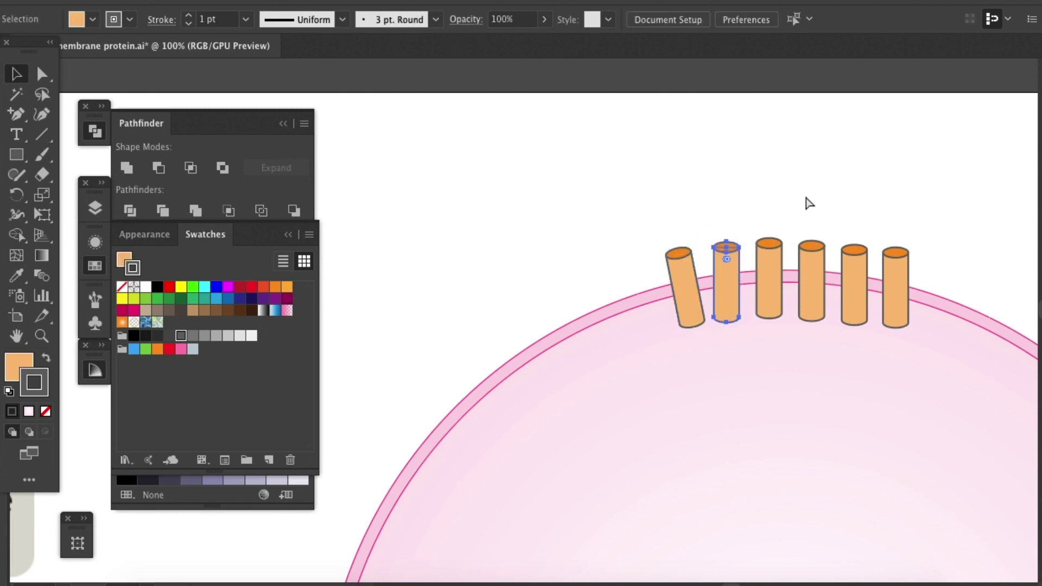
{"action": "key", "text": "ctrl+z"}
{"action": "left_click", "coordinate": [849, 185]}
{"action": "left_click", "coordinate": [930, 309]}
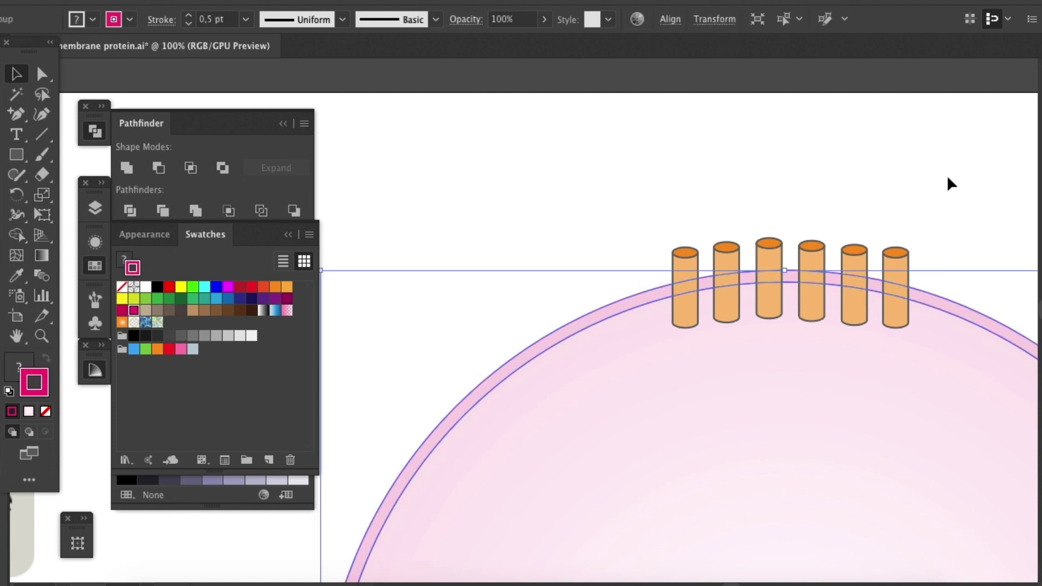
{"action": "left_click", "coordinate": [910, 178]}
- Scale all six cylinders down together and shift the rightmost one along the membrane
{"action": "key", "text": "ctrl+minus"}
{"action": "key", "text": "ctrl+minus"}
{"action": "key", "text": "ctrl+minus"}
{"action": "key", "text": "ctrl+minus"}
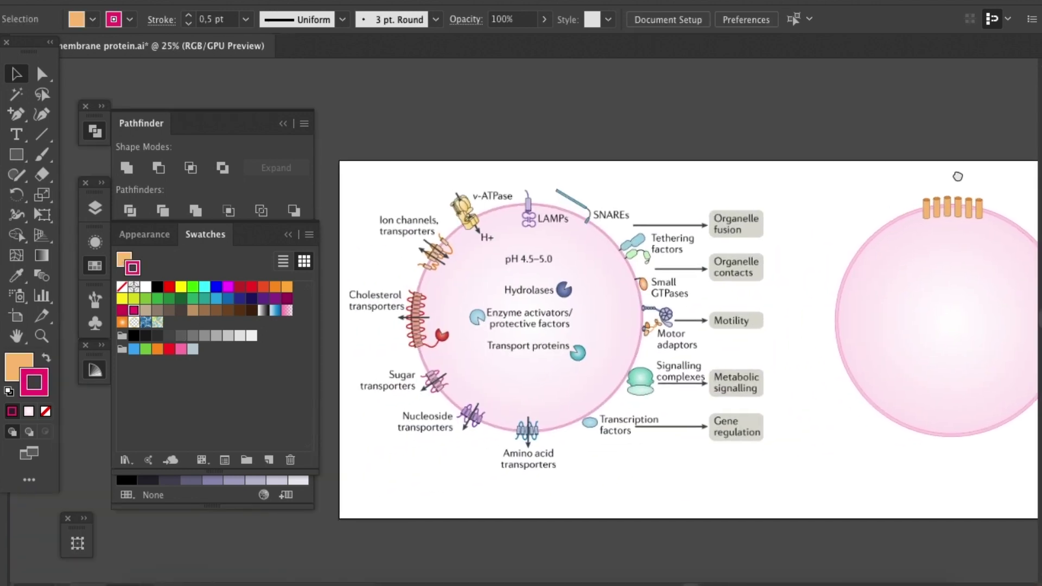
{"action": "left_click_drag", "start_coordinate": [958, 176], "coordinate": [941, 181]}
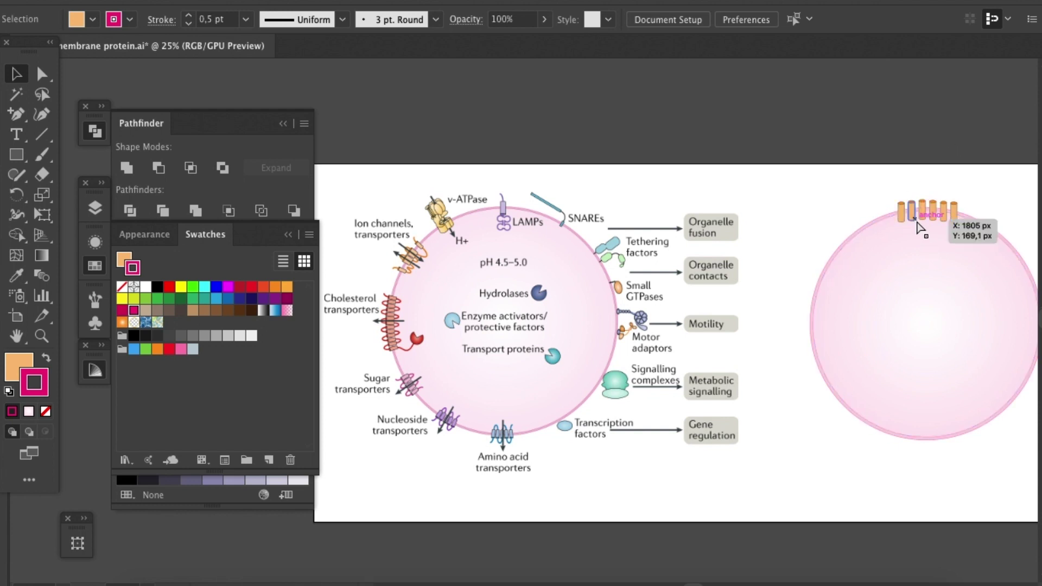
{"action": "scroll", "coordinate": [926, 210], "scroll_direction": "up", "scroll_amount": 2}
{"action": "scroll", "coordinate": [740, 240], "scroll_direction": "right", "scroll_amount": 5}
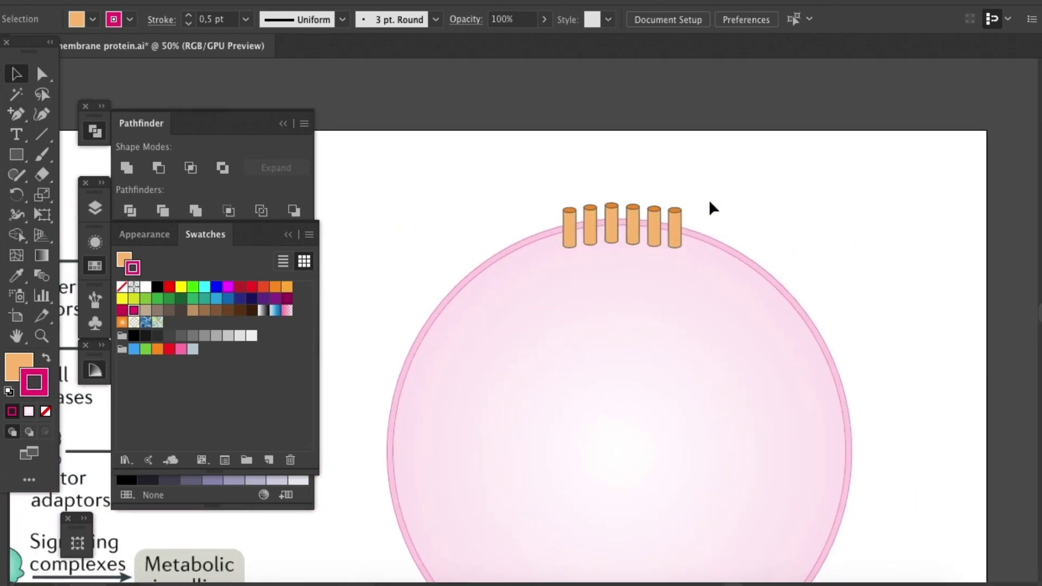
{"action": "scroll", "coordinate": [708, 206], "scroll_direction": "up", "scroll_amount": 1}
{"action": "left_click_drag", "start_coordinate": [679, 169], "coordinate": [730, 210]}
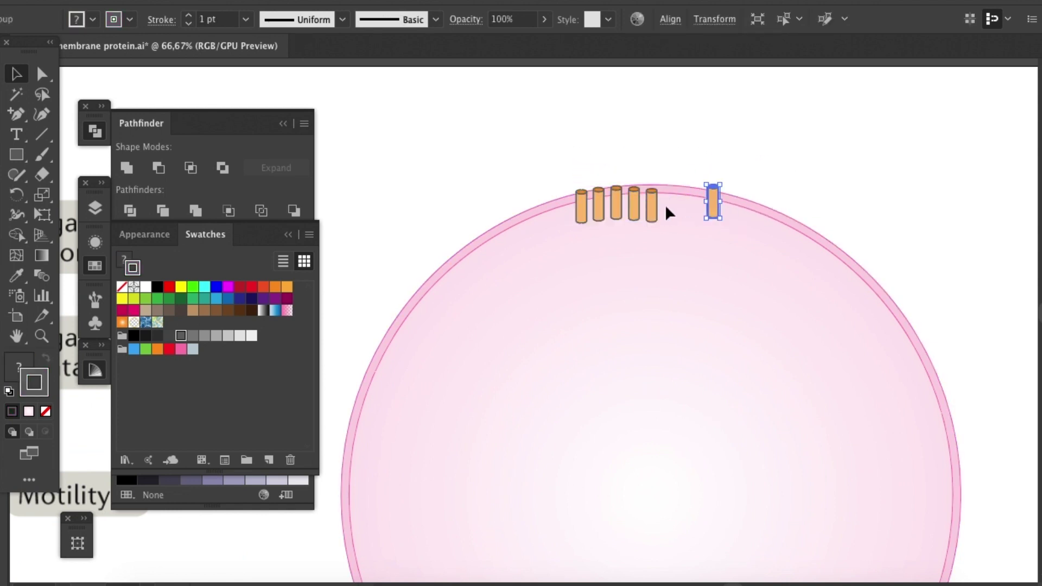
{"action": "left_click_drag", "start_coordinate": [653, 206], "coordinate": [617, 206]}
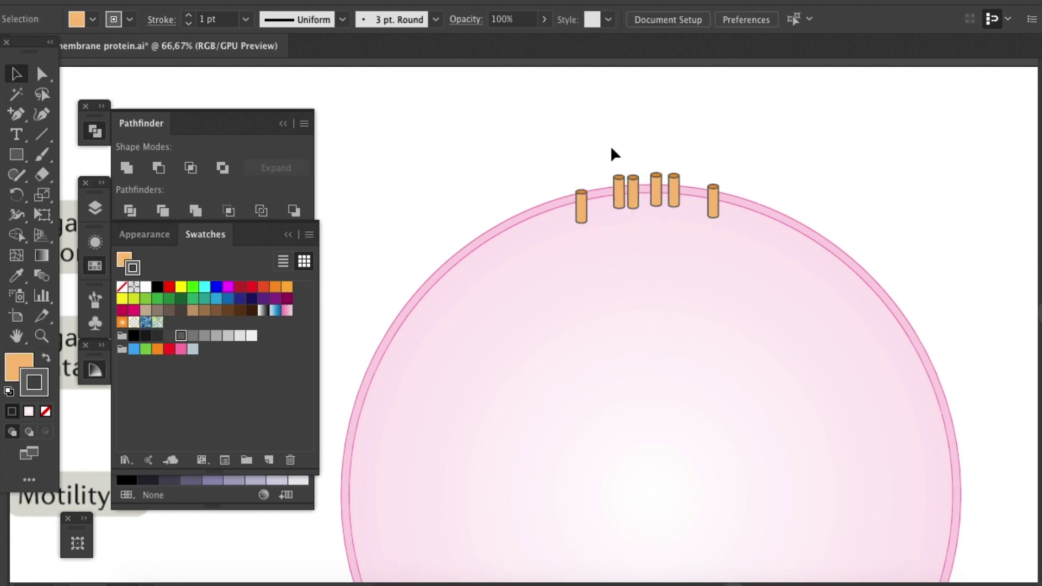
- Top-align the four middle cylinders and nudge one into place
{"action": "left_click_drag", "start_coordinate": [637, 184], "coordinate": [682, 181]}
{"action": "left_click", "coordinate": [673, 19]}
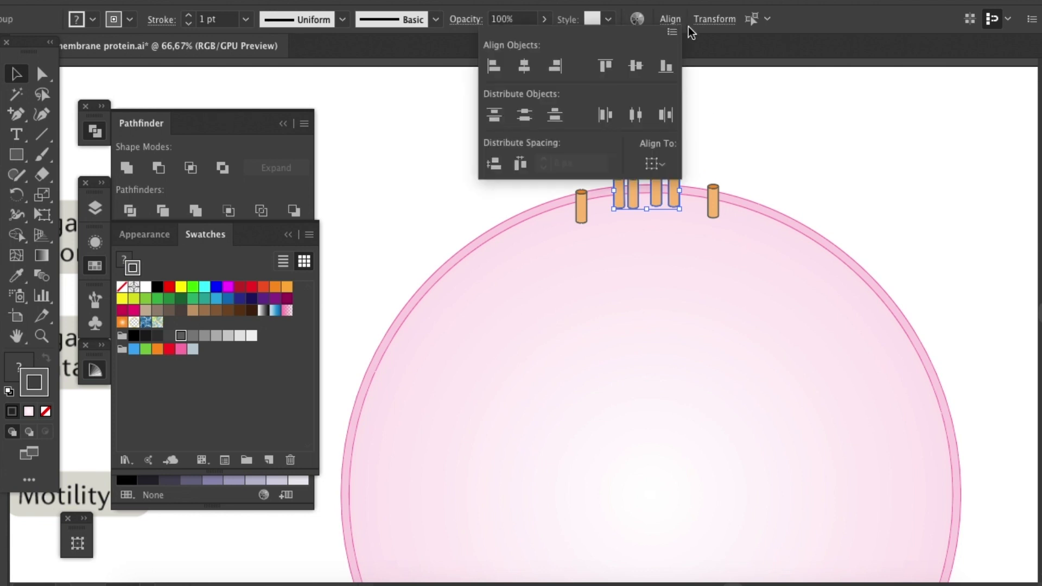
{"action": "left_click", "coordinate": [605, 67]}
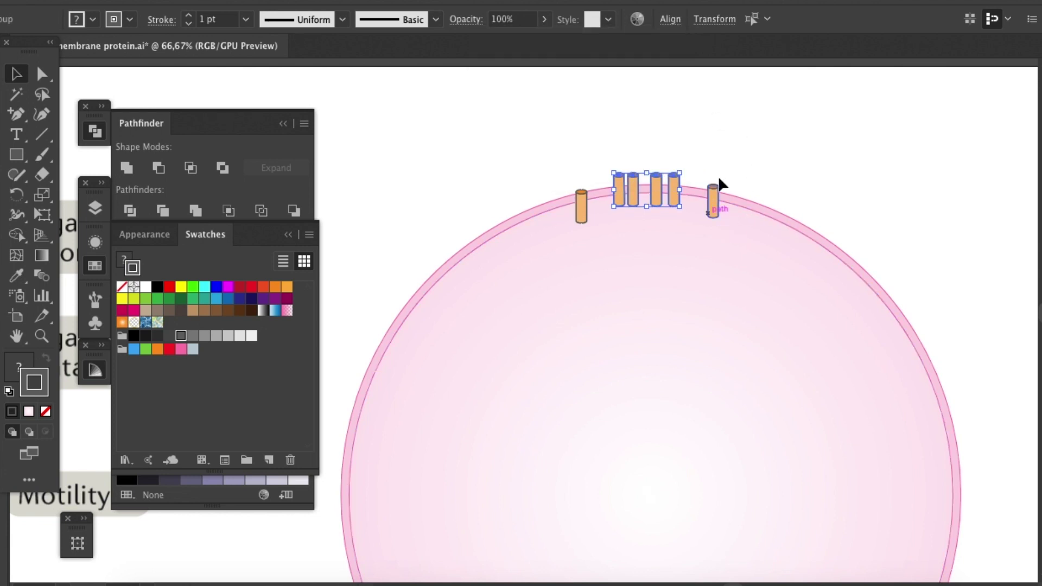
{"action": "left_click", "coordinate": [682, 177]}
{"action": "left_click_drag", "start_coordinate": [676, 189], "coordinate": [672, 187]}
{"action": "key", "text": "shift+Right"}
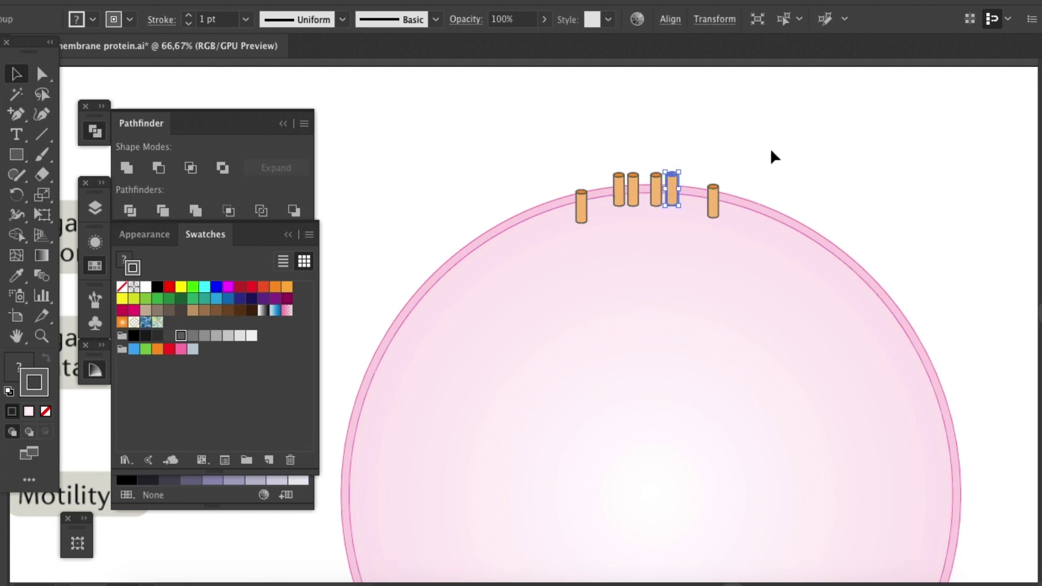
{"action": "left_click", "coordinate": [744, 118]}
- At actual size, top-align the four middle cylinders again
{"action": "key", "text": "ctrl+1"}
{"action": "left_click_drag", "start_coordinate": [704, 176], "coordinate": [615, 284]}
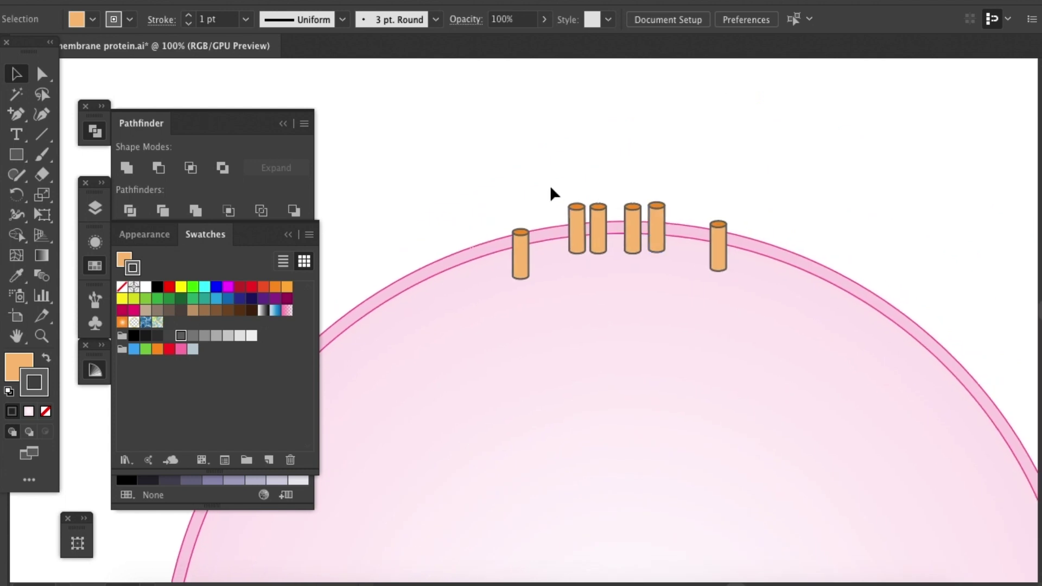
{"action": "left_click_drag", "start_coordinate": [674, 212], "coordinate": [676, 211]}
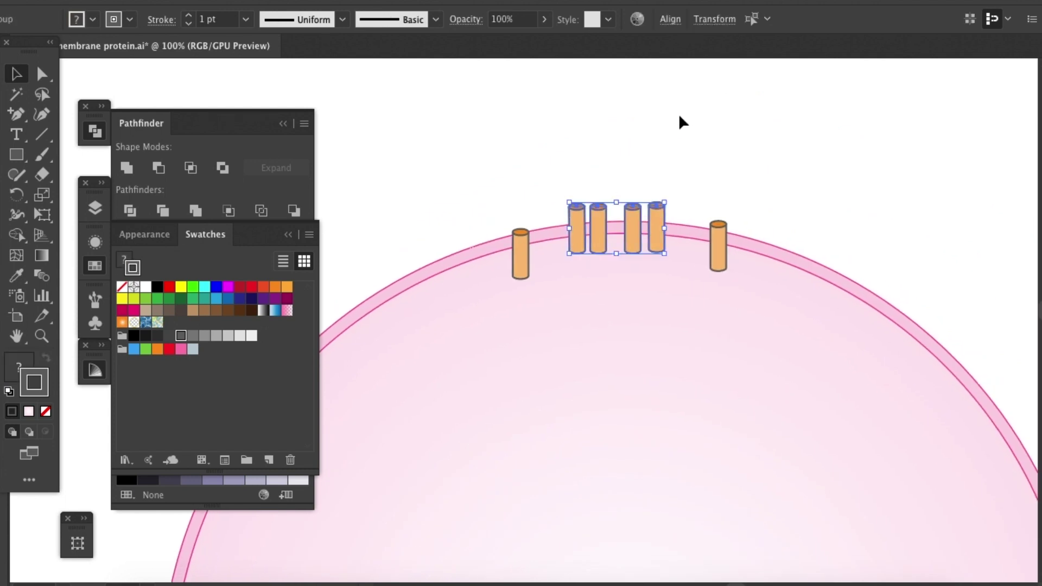
{"action": "left_click", "coordinate": [670, 19]}
{"action": "left_click", "coordinate": [606, 66]}
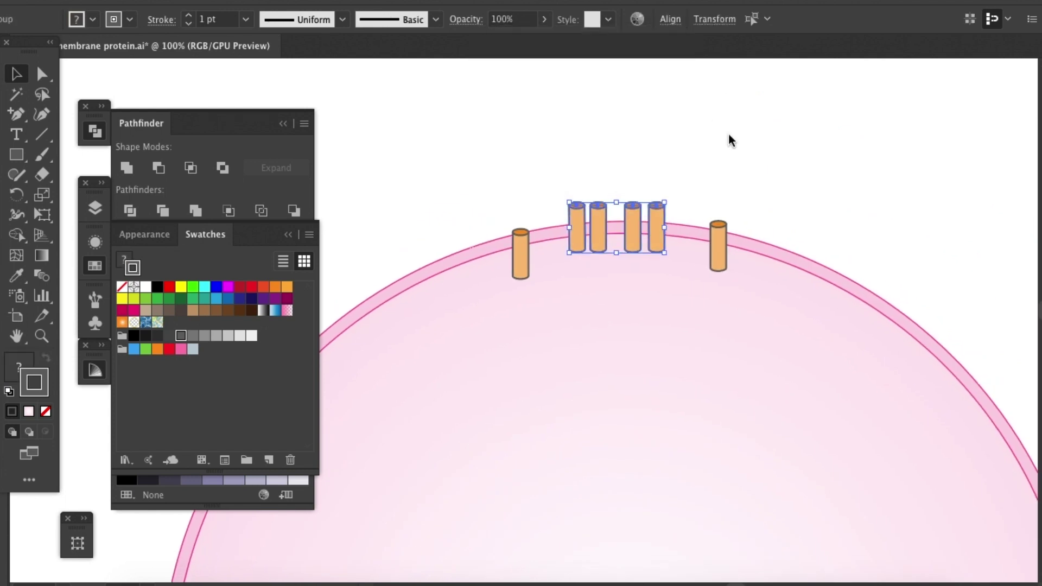
{"action": "left_click", "coordinate": [710, 201]}
- Nudge the fourth cylinder left and move the two outer cylinders in toward the group
{"action": "left_click", "coordinate": [659, 239]}
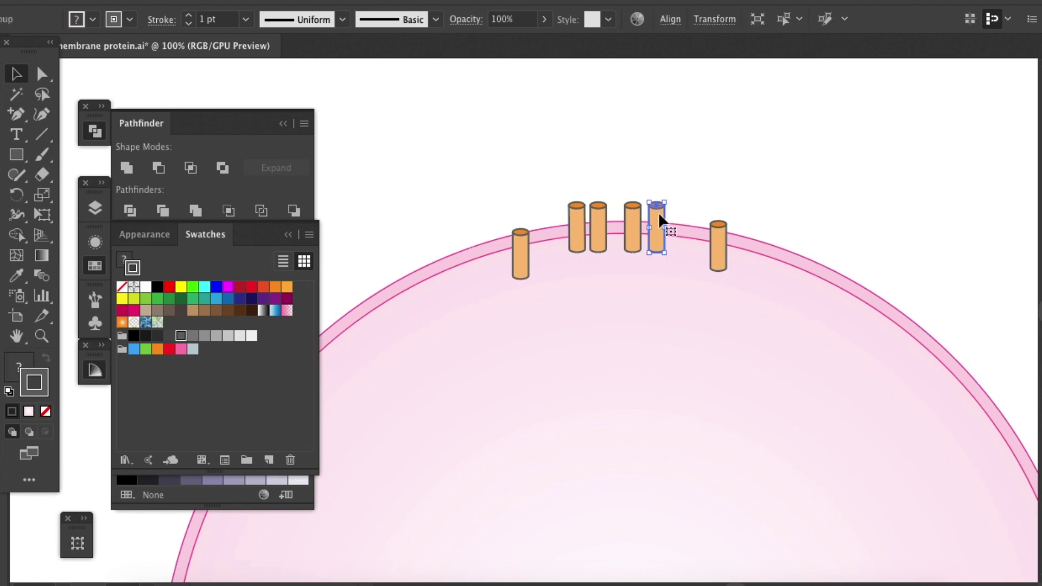
{"action": "key", "text": "Left"}
{"action": "key", "text": "Left"}
{"action": "key", "text": "Left"}
{"action": "left_click", "coordinate": [763, 200]}
{"action": "left_click_drag", "start_coordinate": [713, 257], "coordinate": [685, 258]}
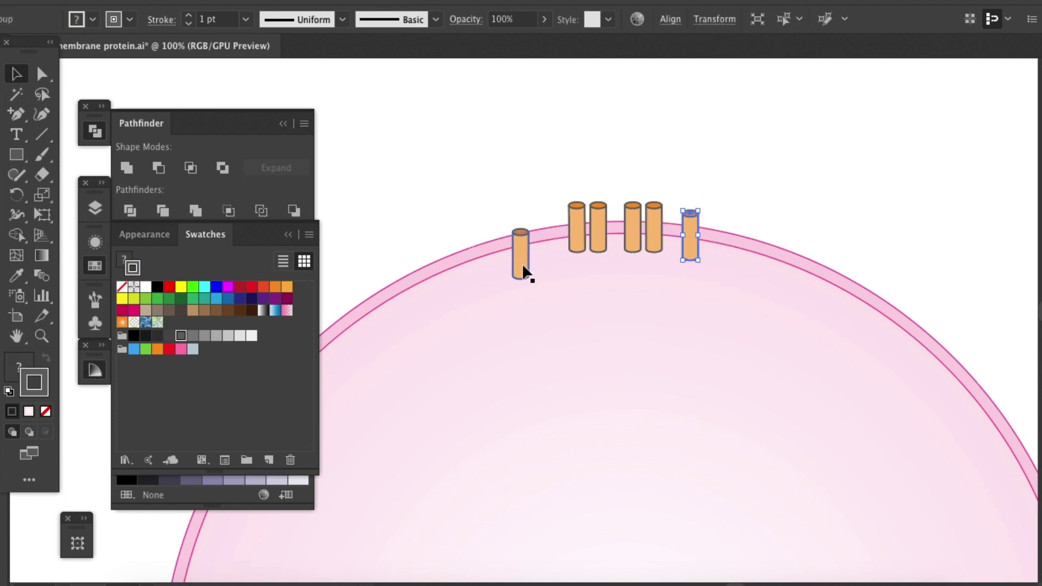
{"action": "left_click_drag", "start_coordinate": [522, 263], "coordinate": [546, 246]}
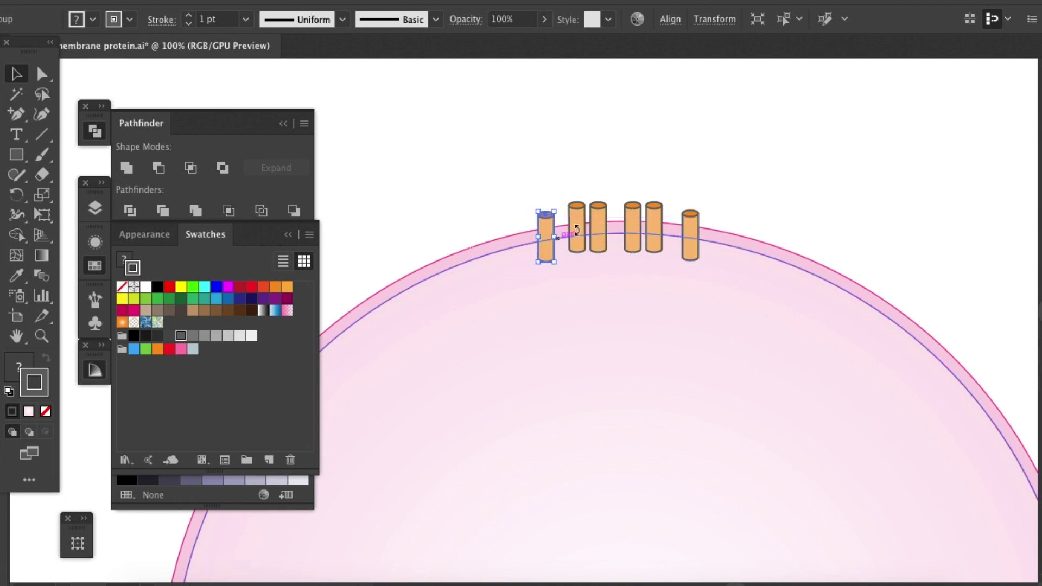
{"action": "left_click", "coordinate": [690, 169]}
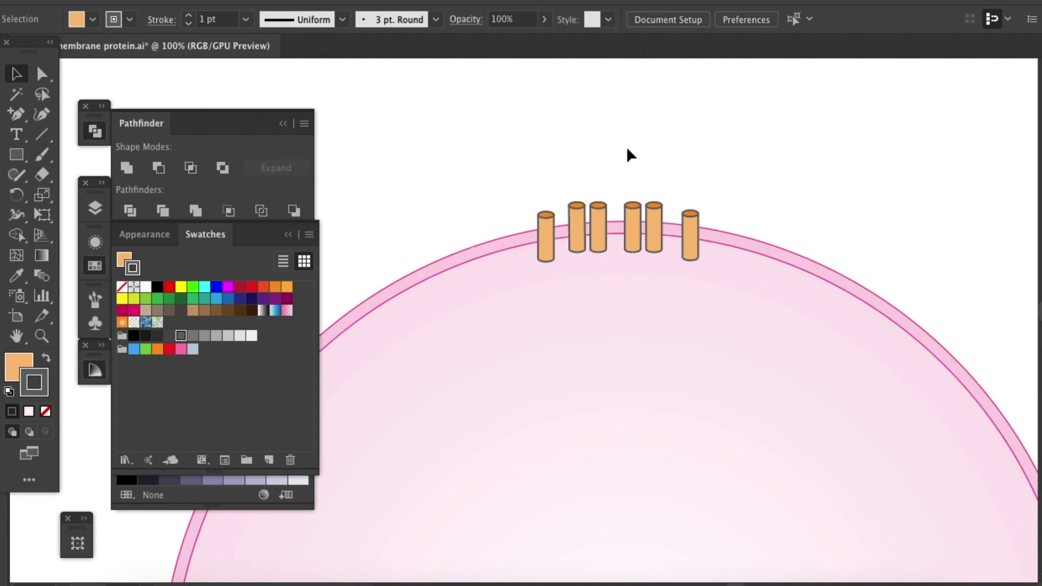
{"action": "left_click", "coordinate": [42, 134]}
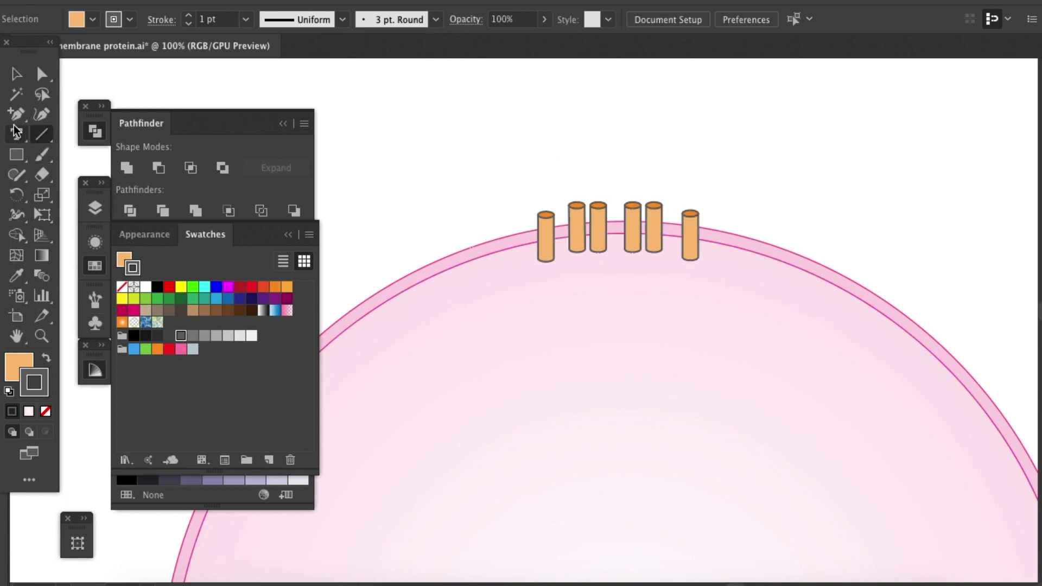
{"action": "left_click", "coordinate": [17, 174]}
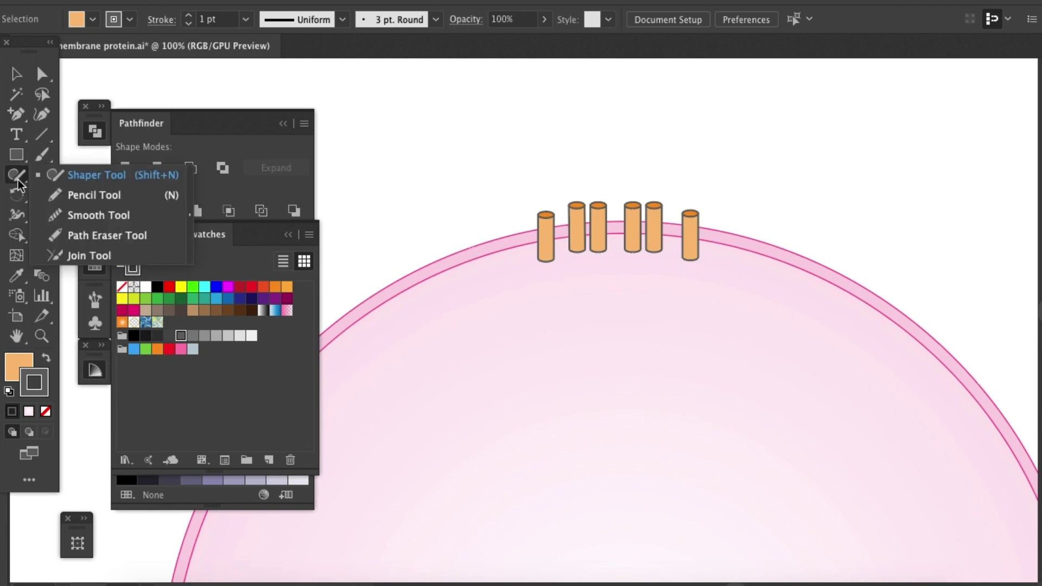
{"action": "left_click", "coordinate": [89, 195]}
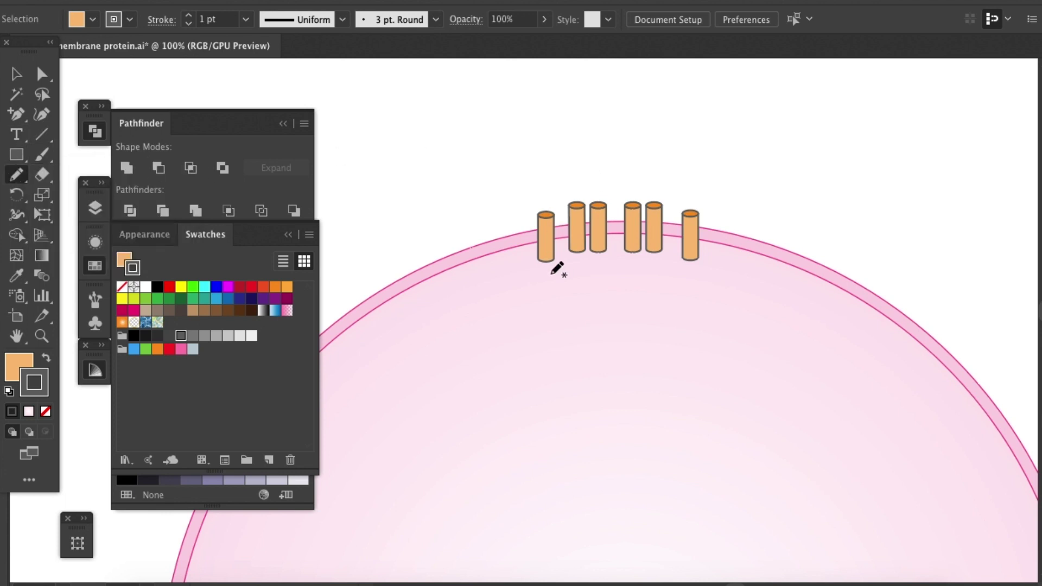
{"action": "left_click_drag", "start_coordinate": [548, 261], "coordinate": [578, 249]}
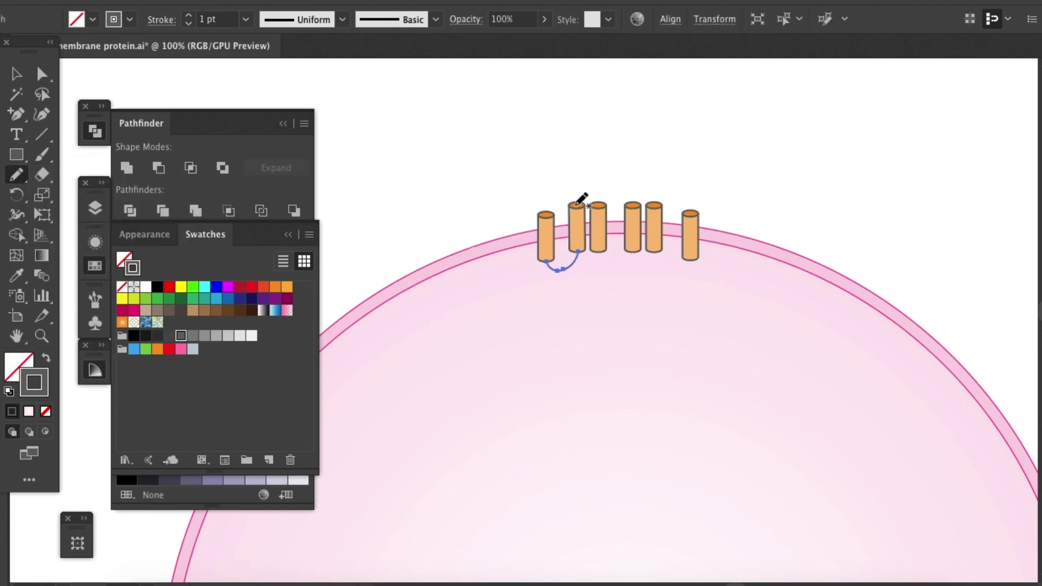
{"action": "left_click_drag", "start_coordinate": [576, 203], "coordinate": [600, 205]}
{"action": "mouse_move", "coordinate": [600, 252]}
{"action": "left_mouse_down"}
{"action": "mouse_move", "coordinate": [618, 268]}
{"action": "mouse_move", "coordinate": [634, 253]}
{"action": "left_mouse_up"}
{"action": "left_click_drag", "start_coordinate": [634, 203], "coordinate": [653, 205]}
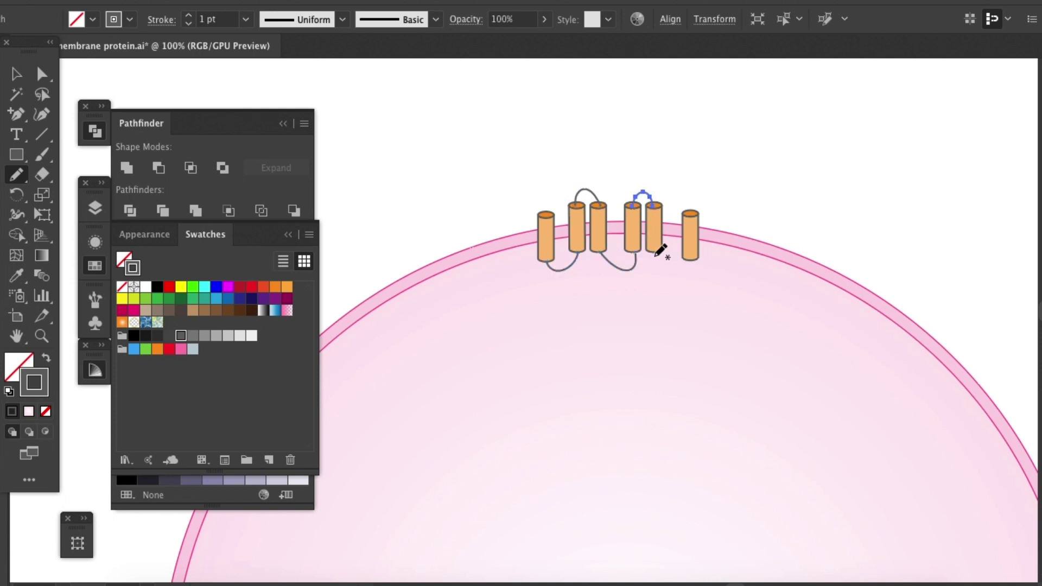
{"action": "mouse_move", "coordinate": [655, 255]}
{"action": "left_mouse_down"}
{"action": "mouse_move", "coordinate": [672, 283]}
{"action": "mouse_move", "coordinate": [683, 282]}
{"action": "mouse_move", "coordinate": [689, 261]}
{"action": "left_mouse_up"}
{"action": "mouse_move", "coordinate": [691, 212]}
{"action": "left_mouse_down"}
{"action": "mouse_move", "coordinate": [704, 179]}
{"action": "mouse_move", "coordinate": [729, 185]}
{"action": "left_mouse_up"}
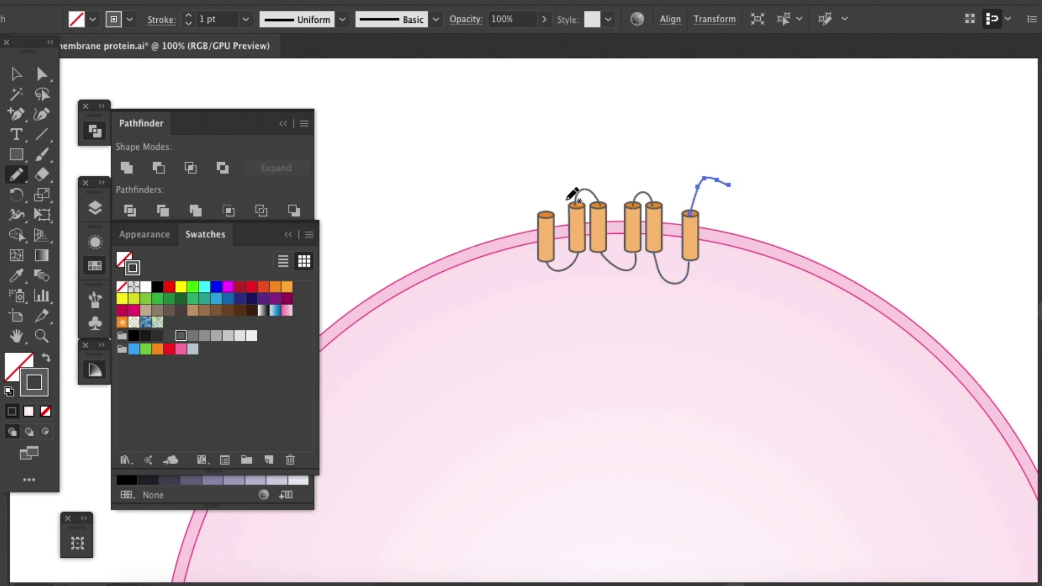
{"action": "left_click_drag", "start_coordinate": [546, 212], "coordinate": [516, 211]}
{"action": "left_click", "coordinate": [17, 74]}
{"action": "left_click", "coordinate": [773, 155]}
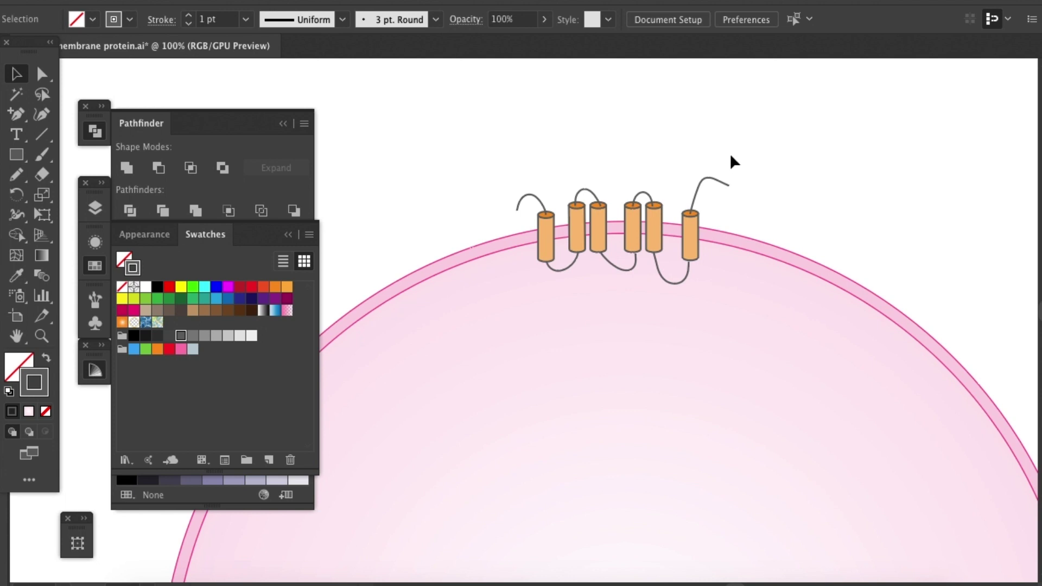
{"action": "left_click_drag", "start_coordinate": [505, 158], "coordinate": [758, 194]}
{"action": "left_click_drag", "start_coordinate": [600, 251], "coordinate": [661, 274]}
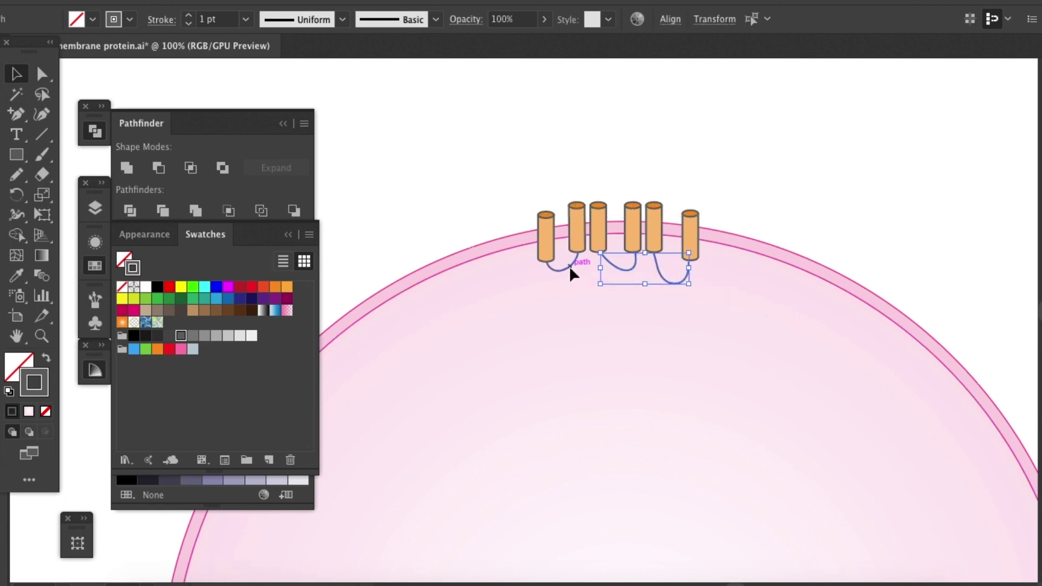
{"action": "left_click_drag", "start_coordinate": [569, 266], "coordinate": [640, 242]}
{"action": "key", "text": "Delete"}
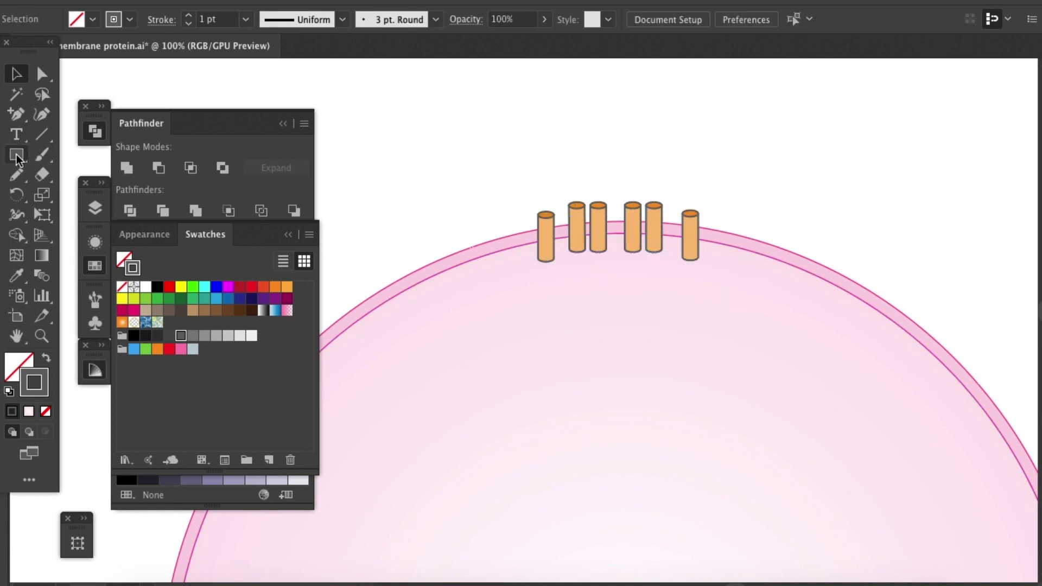
- Draw a small circle above the cylinders and delete its bottom anchor to leave an arc
{"action": "left_click_drag", "start_coordinate": [17, 154], "coordinate": [87, 196]}
{"action": "left_click_drag", "start_coordinate": [561, 117], "coordinate": [585, 164]}
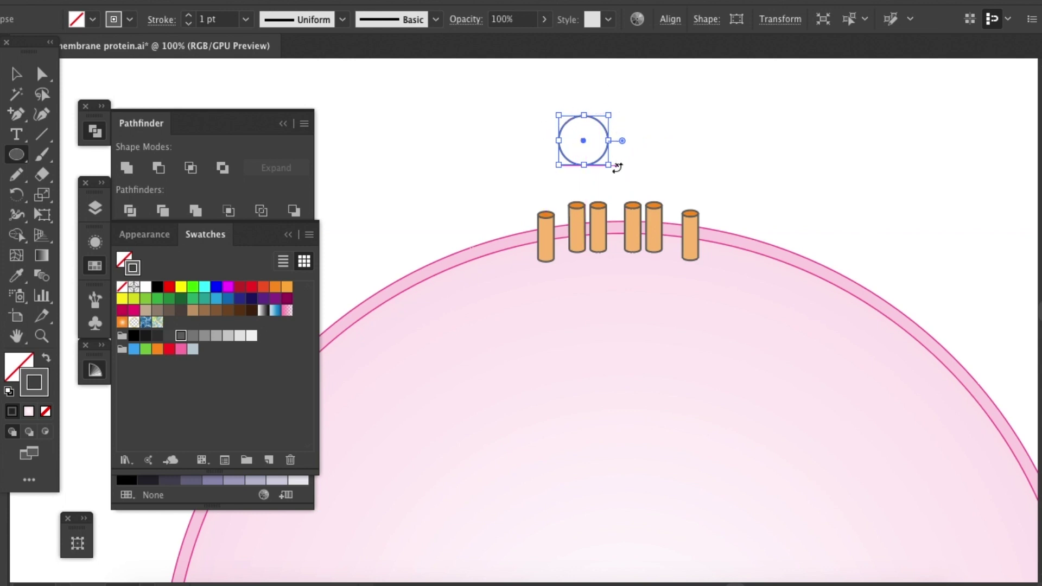
{"action": "key", "text": "a"}
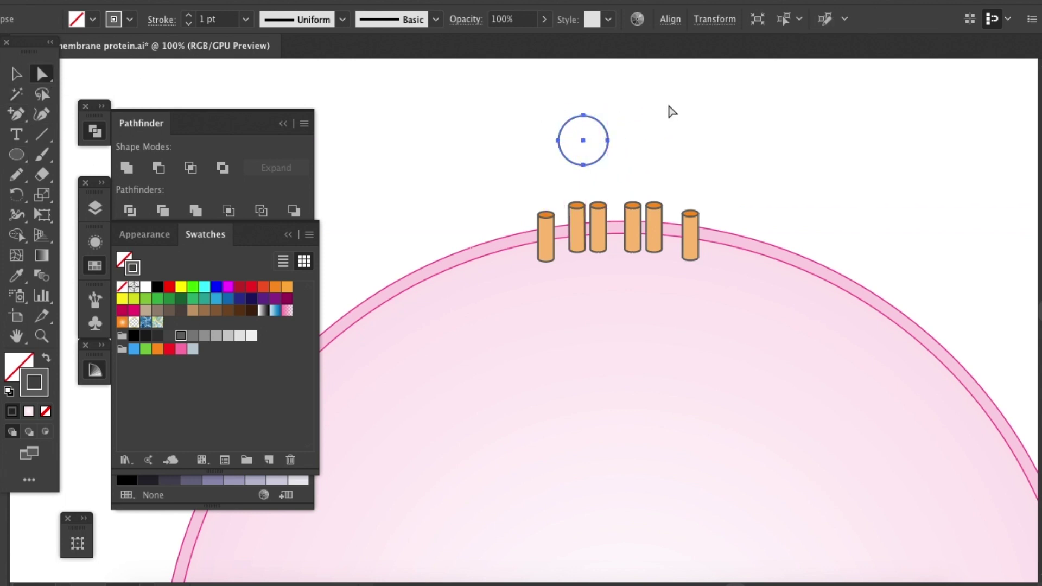
{"action": "left_click", "coordinate": [585, 166]}
{"action": "key", "text": "Delete"}
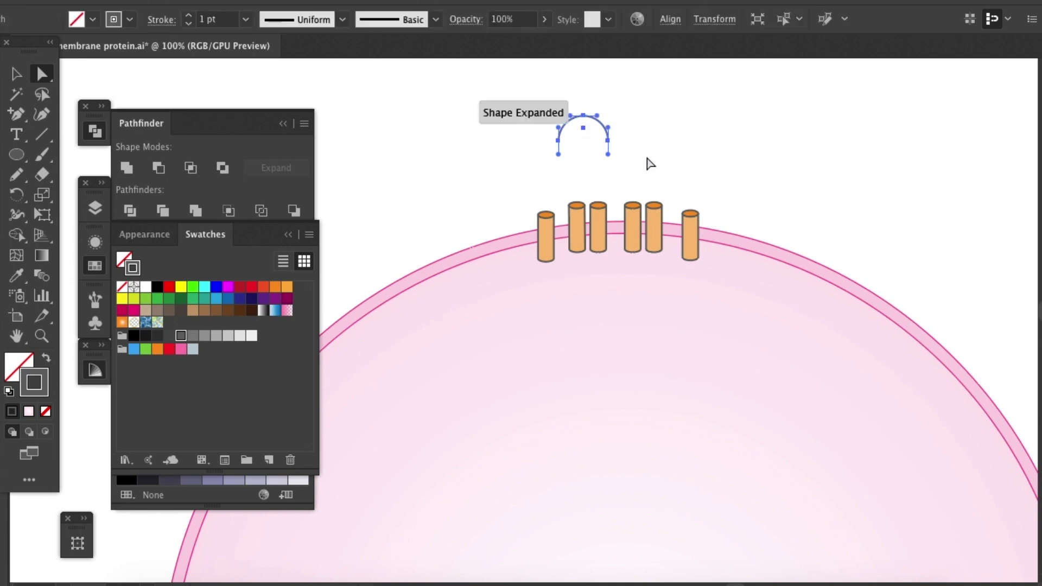
{"action": "left_click", "coordinate": [647, 144]}
- Shrink the arc to 18.5 by 9.25 px and make its stroke orange
{"action": "key", "text": "ctrl+a"}
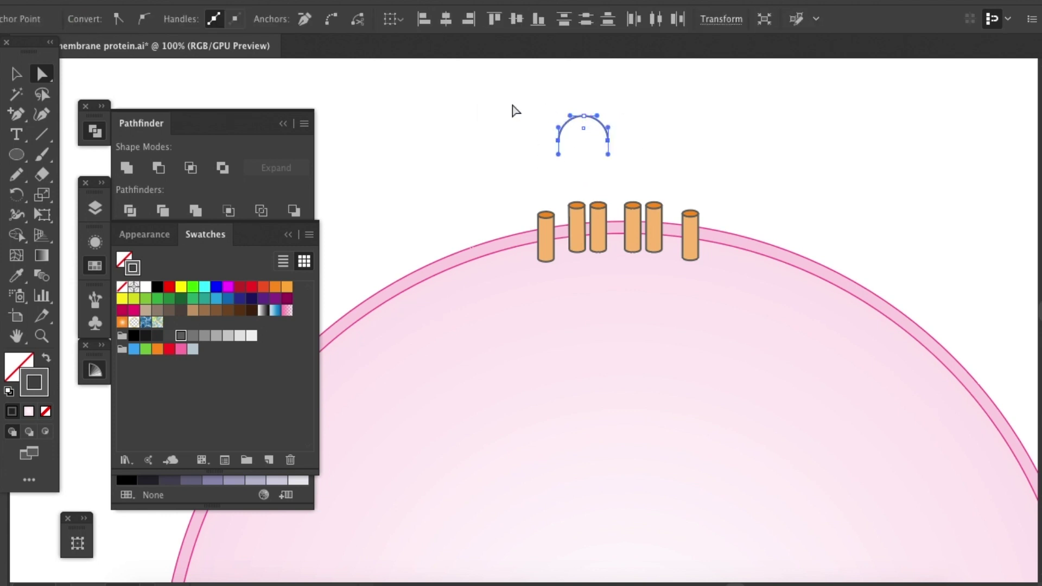
{"action": "key", "text": "v"}
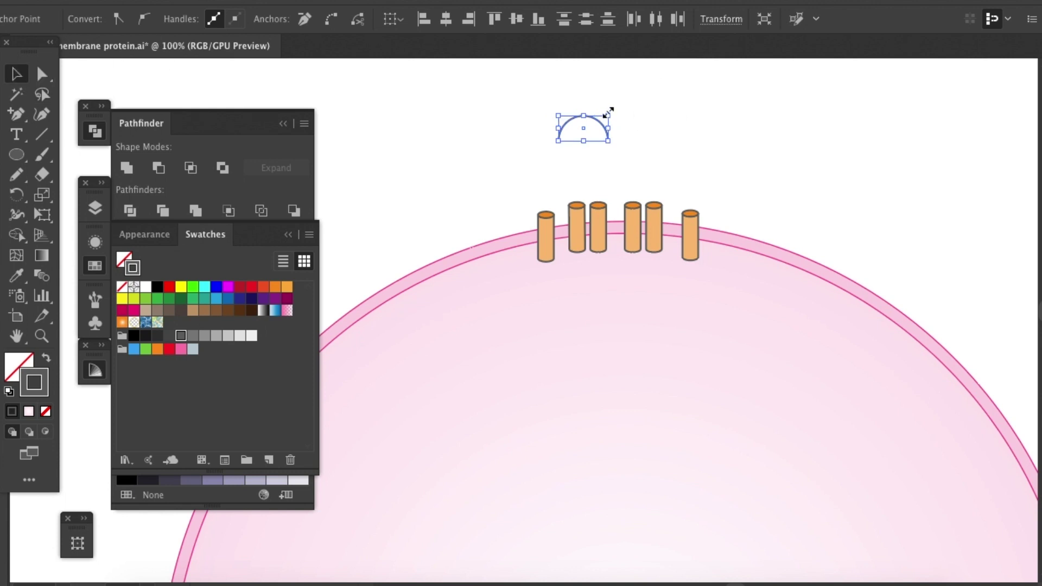
{"action": "left_click_drag", "start_coordinate": [608, 113], "coordinate": [592, 199]}
{"action": "left_click", "coordinate": [586, 129]}
{"action": "key", "text": "Left"}
{"action": "key", "text": "Left"}
{"action": "key", "text": "Left"}
{"action": "key", "text": "Left"}
{"action": "key", "text": "Left"}
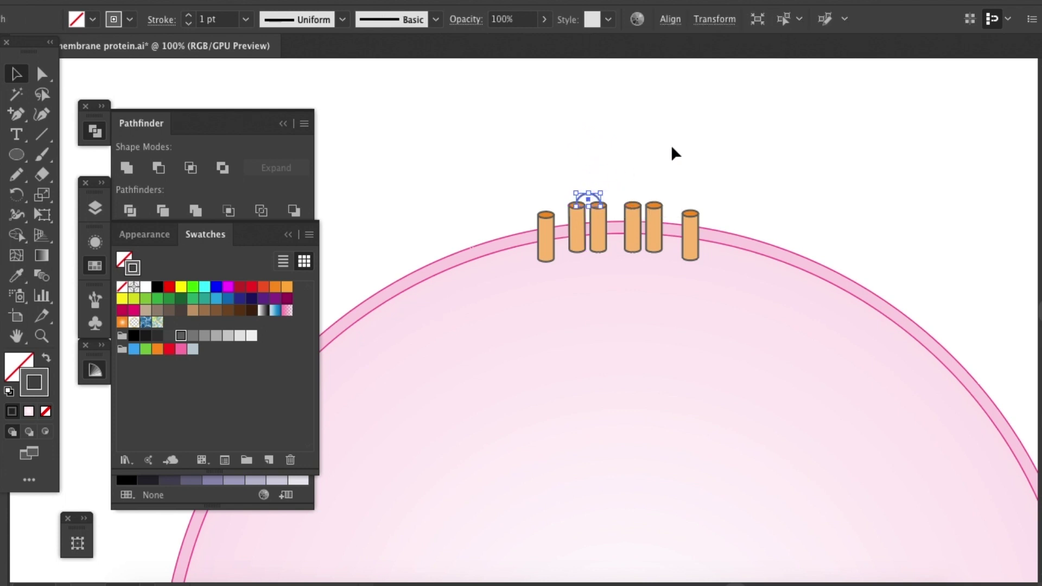
{"action": "left_click", "coordinate": [276, 287]}
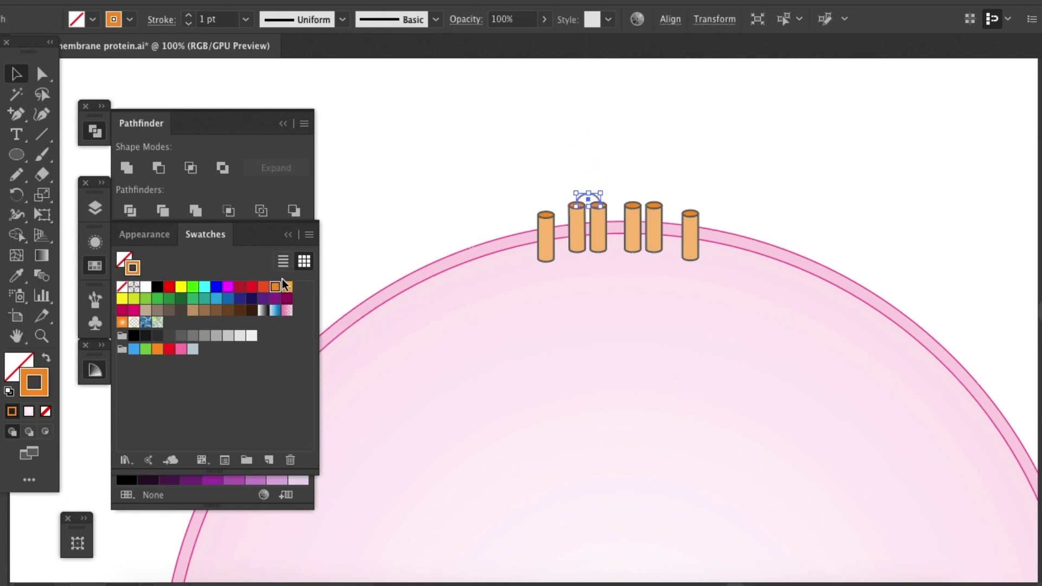
{"action": "left_click", "coordinate": [652, 163]}
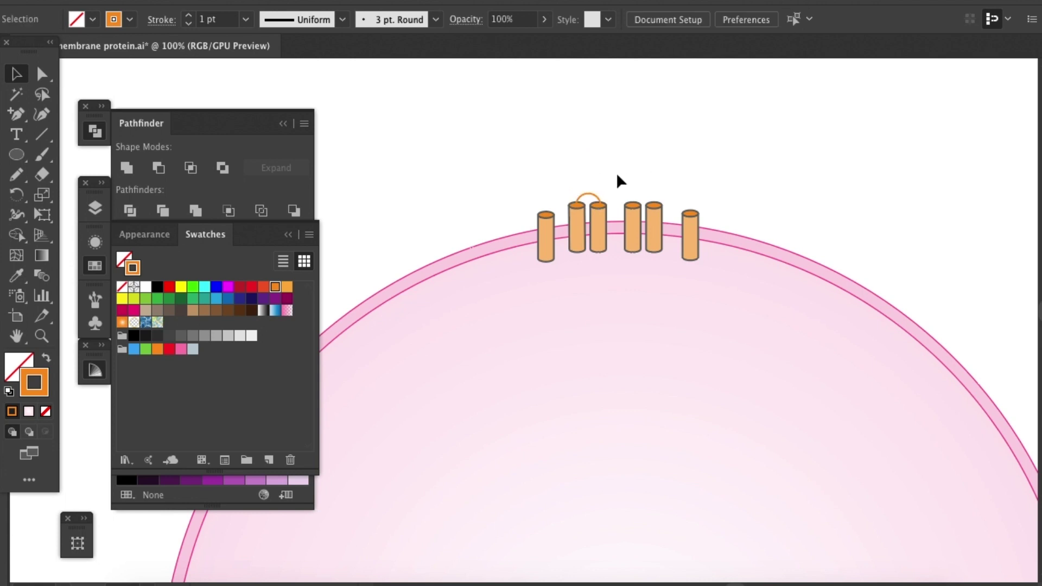
- Raise the orange arc to sit just above the second and third cylinders
{"action": "left_click", "coordinate": [588, 192]}
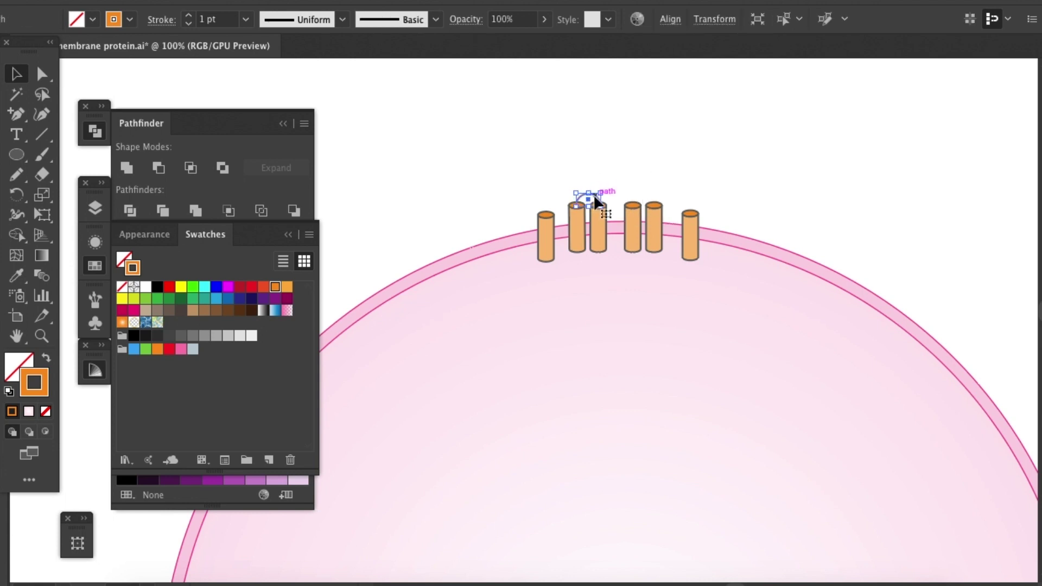
{"action": "left_click_drag", "start_coordinate": [594, 191], "coordinate": [595, 175]}
{"action": "left_click", "coordinate": [628, 162]}
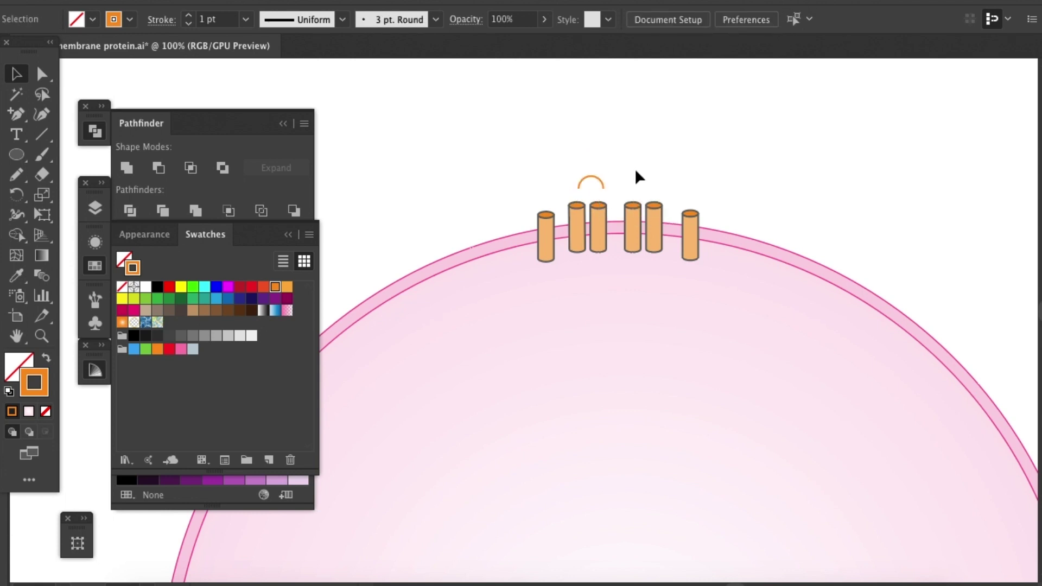
{"action": "key", "text": "super+equal"}
{"action": "key", "text": "super+equal"}
{"action": "key", "text": "super+equal"}
{"action": "scroll", "coordinate": [616, 182], "scroll_direction": "up", "scroll_amount": 5}
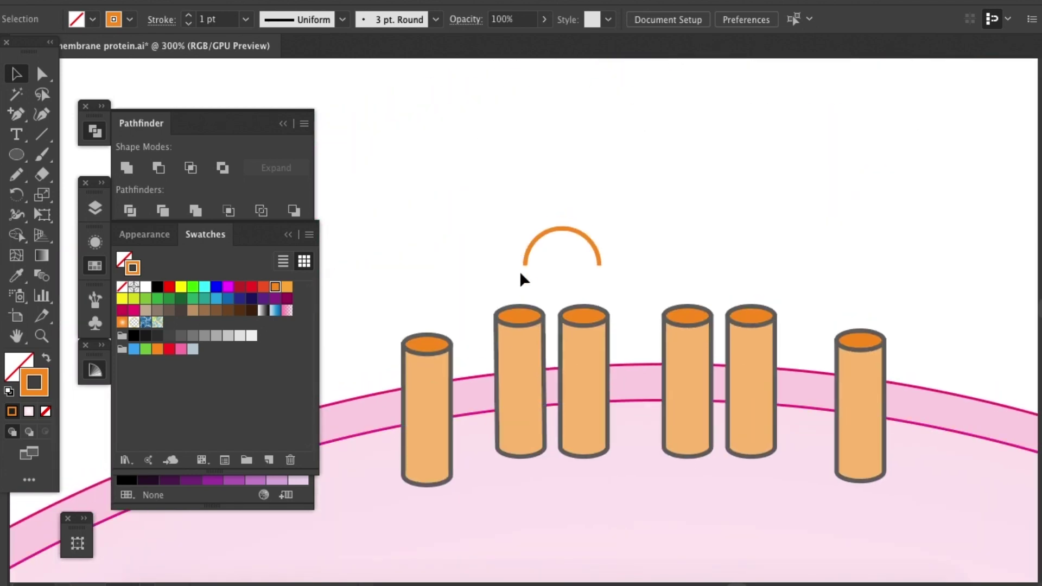
- Give the orange arc's stroke round caps
{"action": "left_click", "coordinate": [539, 237]}
{"action": "left_click", "coordinate": [95, 242]}
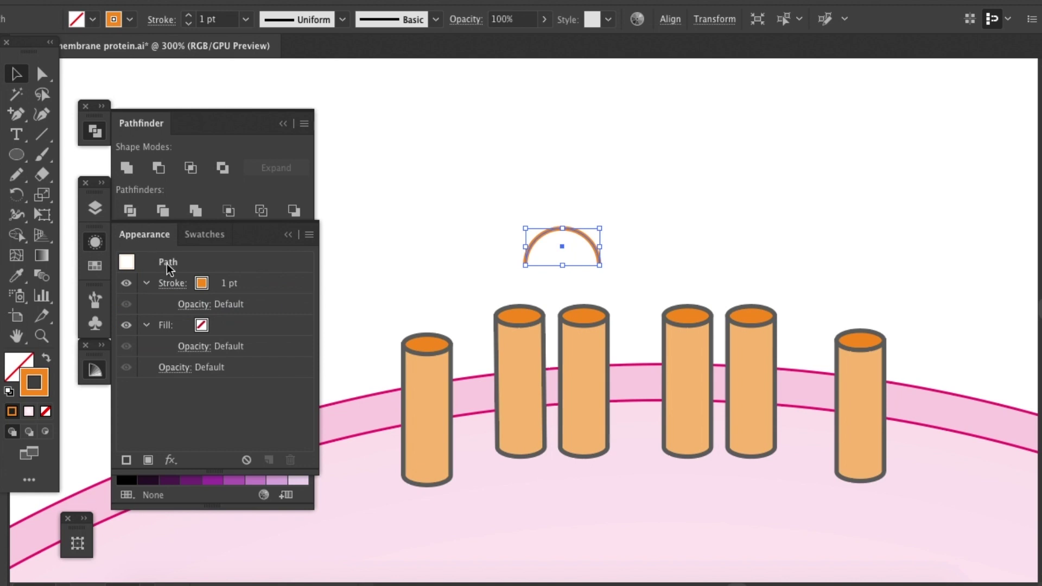
{"action": "left_click", "coordinate": [171, 283]}
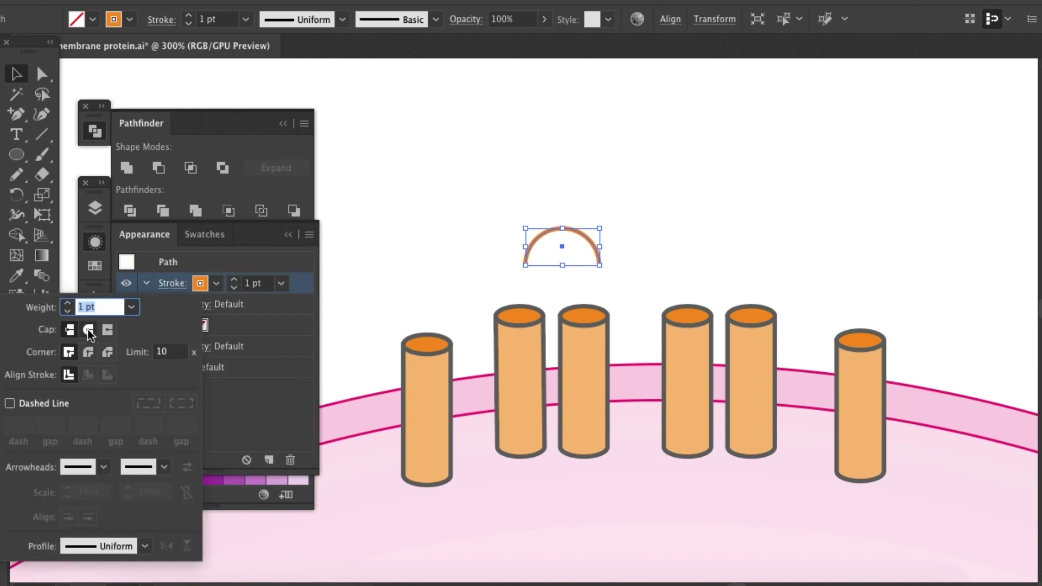
{"action": "left_click", "coordinate": [88, 328]}
{"action": "left_click", "coordinate": [558, 183]}
{"action": "left_click", "coordinate": [558, 183]}
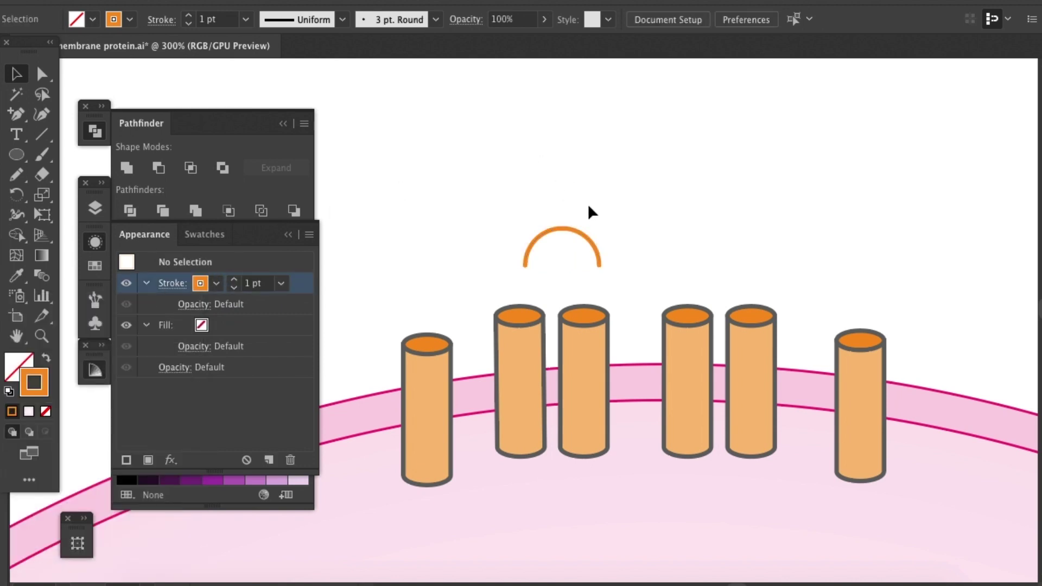
- Move the arc down over cylinders 2–3 and narrow it to span their tops
{"action": "left_click_drag", "start_coordinate": [573, 237], "coordinate": [564, 278]}
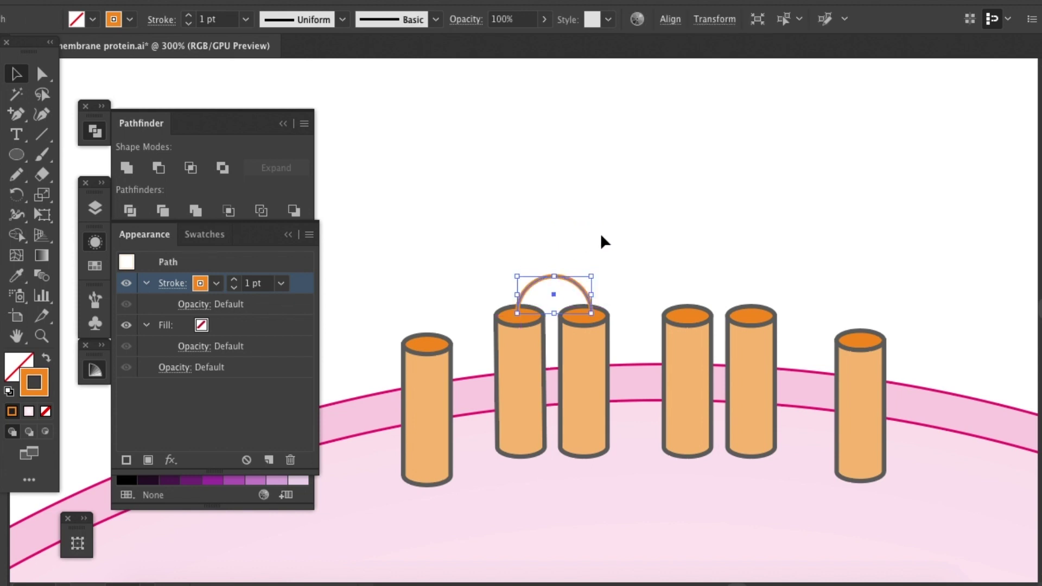
{"action": "left_click", "coordinate": [620, 212]}
{"action": "left_click", "coordinate": [576, 291]}
{"action": "left_click_drag", "start_coordinate": [593, 296], "coordinate": [585, 296]}
{"action": "left_click", "coordinate": [597, 261]}
{"action": "left_click", "coordinate": [567, 281]}
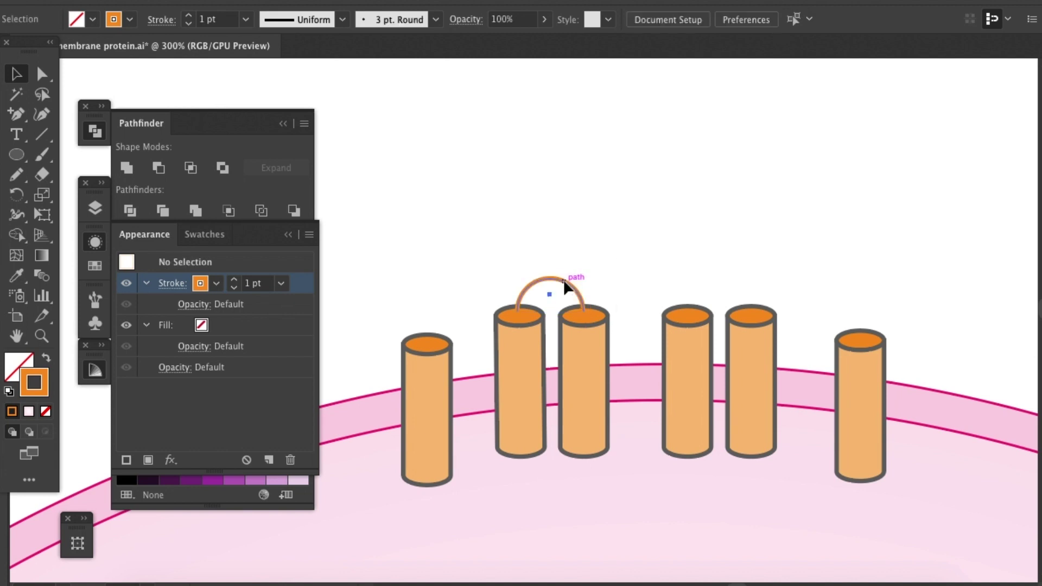
- Set the arc's stroke weight to 2 pt
{"action": "left_click", "coordinate": [247, 21]}
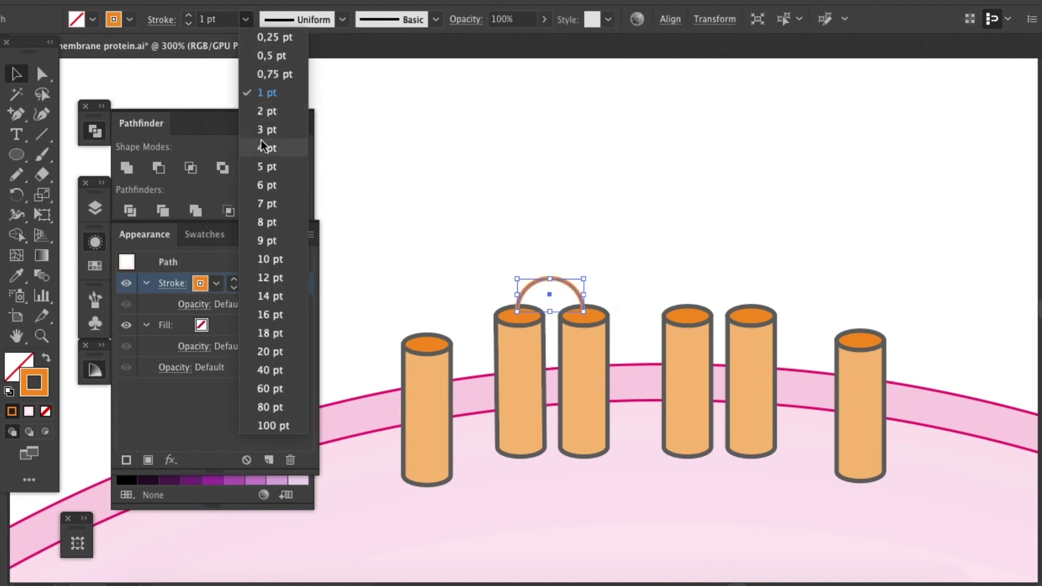
{"action": "left_click", "coordinate": [266, 134]}
{"action": "left_click", "coordinate": [246, 21]}
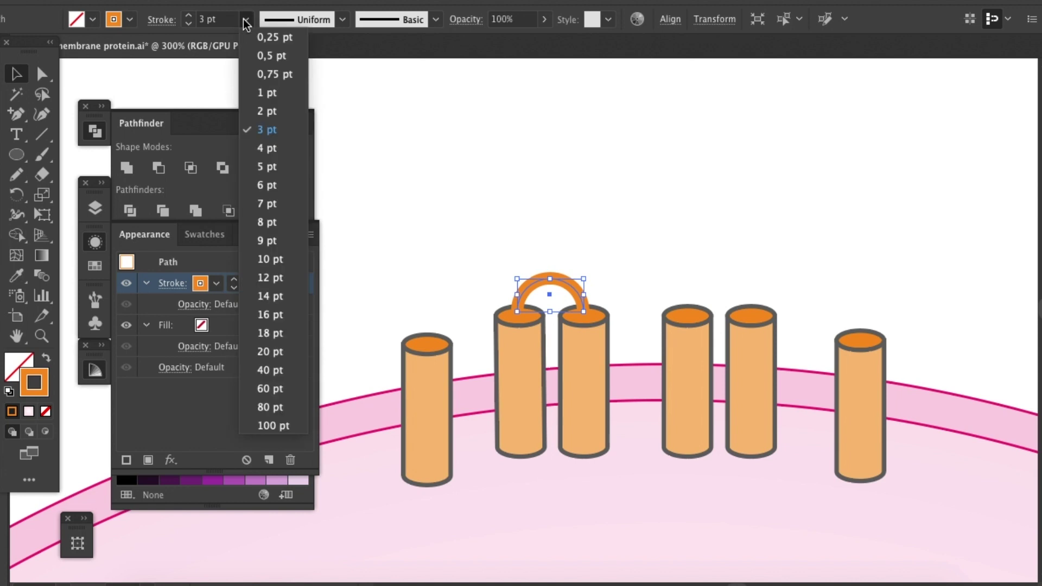
{"action": "left_click", "coordinate": [266, 111]}
{"action": "left_click", "coordinate": [603, 229]}
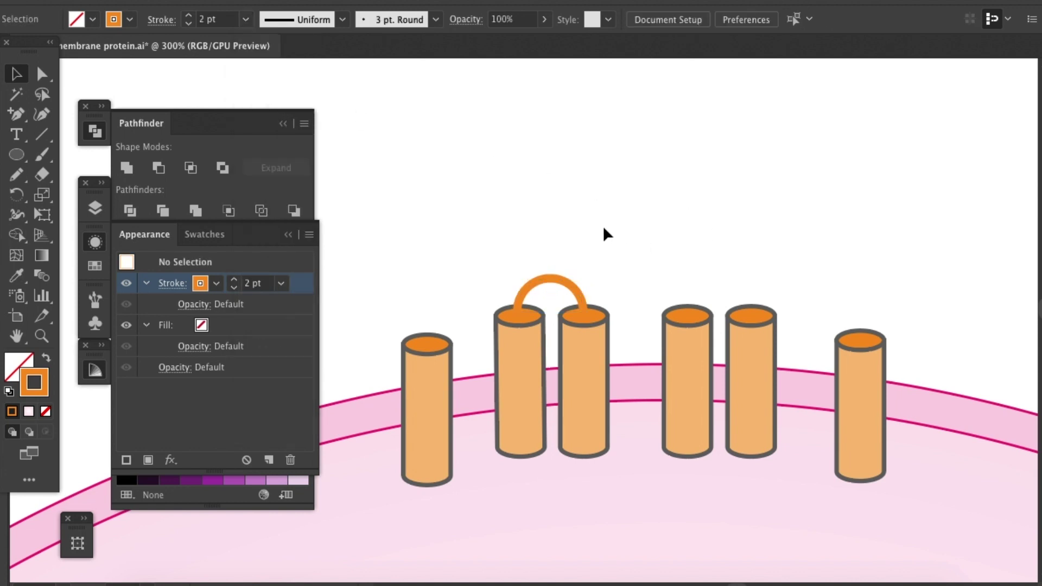
{"action": "left_click", "coordinate": [564, 281]}
- Alt-drag a copy over cylinders 4–5 and shape the lower arcs into hanging U-loops
{"action": "left_click_drag", "start_coordinate": [574, 283], "coordinate": [489, 537]}
{"action": "left_click_drag", "start_coordinate": [568, 505], "coordinate": [569, 466]}
{"action": "left_click", "coordinate": [733, 477]}
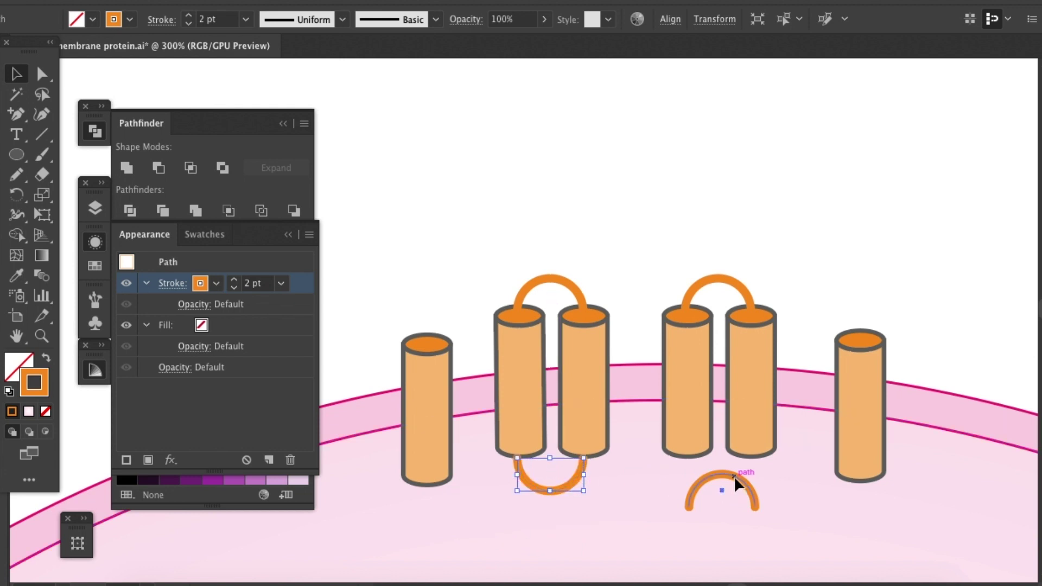
{"action": "left_click_drag", "start_coordinate": [764, 467], "coordinate": [577, 485]}
- Move the lower loops to link cylinders 5–6 and cylinders 3–4
{"action": "left_click", "coordinate": [629, 468]}
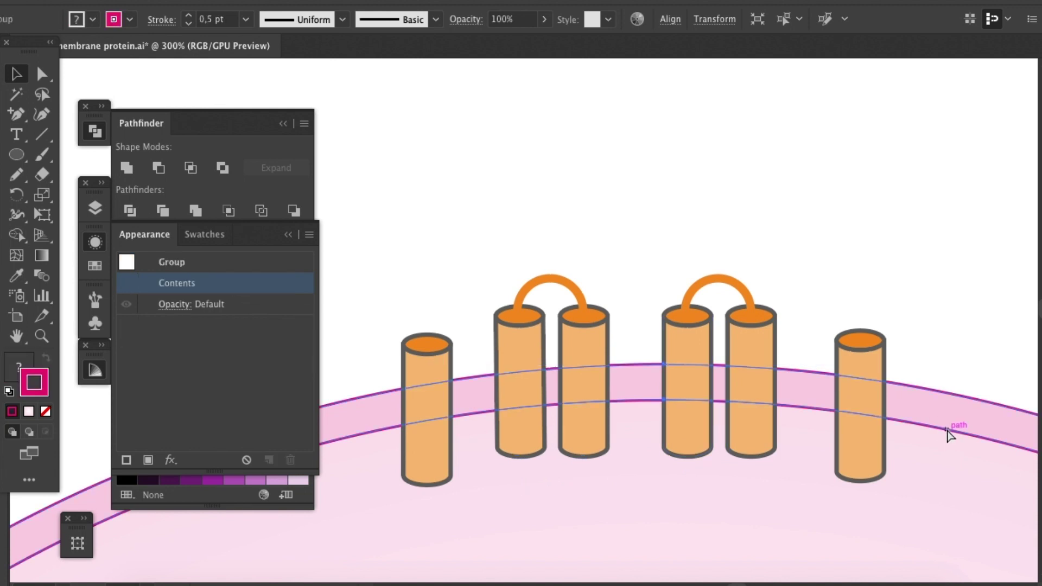
{"action": "left_click", "coordinate": [930, 287]}
{"action": "left_click", "coordinate": [718, 492]}
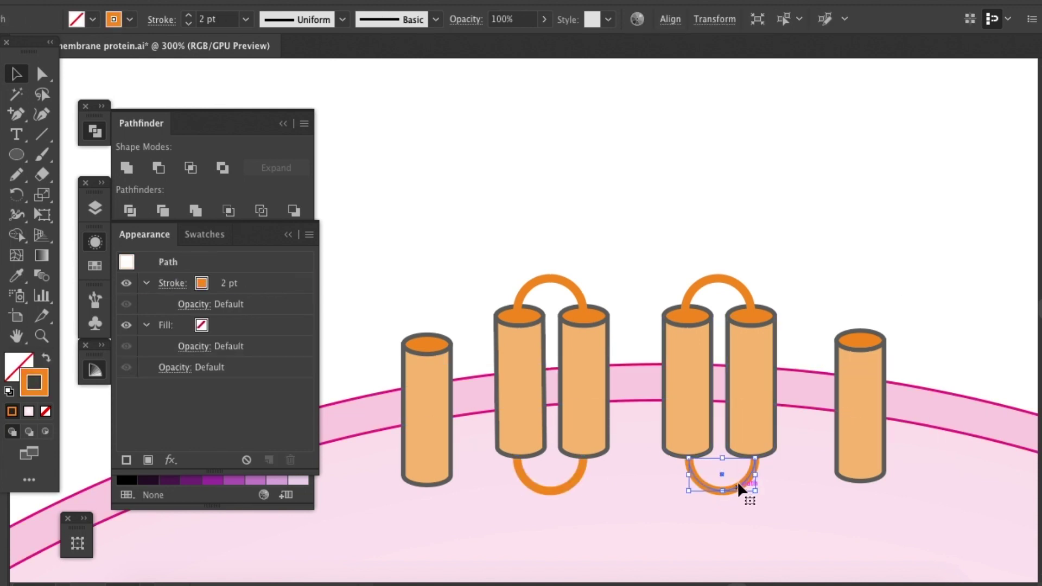
{"action": "left_click_drag", "start_coordinate": [744, 486], "coordinate": [809, 481]}
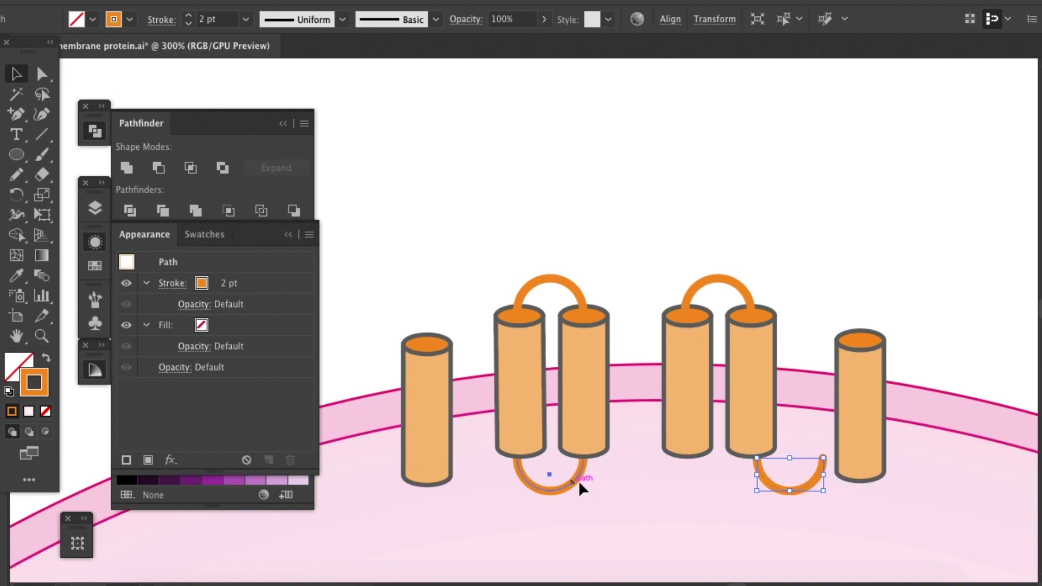
{"action": "left_click_drag", "start_coordinate": [579, 481], "coordinate": [689, 481]}
- Copy a loop under cylinders 1–2 and raise the first cylinder toward it
{"action": "left_click", "coordinate": [783, 484]}
{"action": "left_click", "coordinate": [809, 490]}
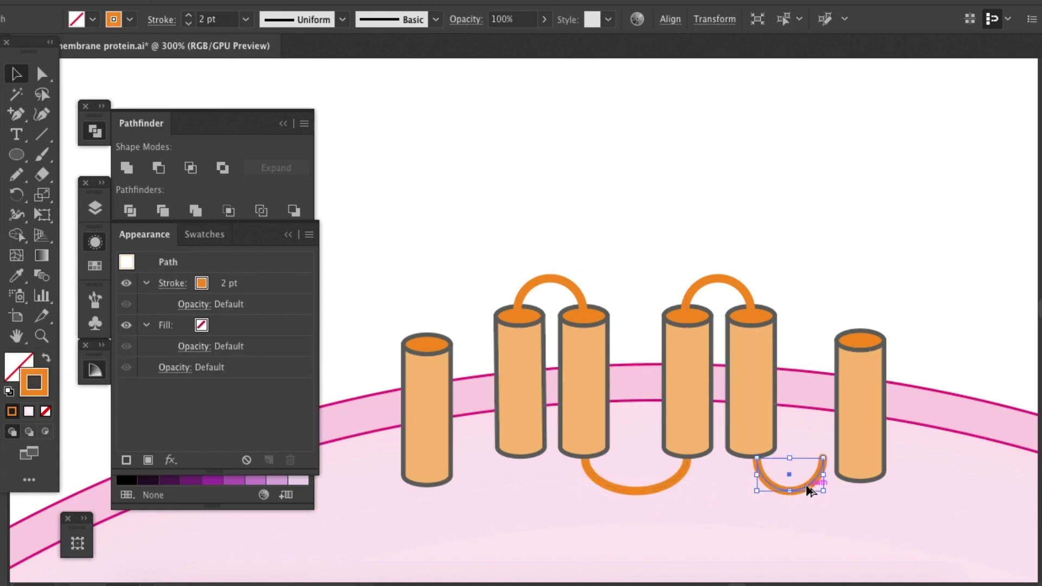
{"action": "left_click_drag", "start_coordinate": [808, 490], "coordinate": [510, 481]}
{"action": "left_click_drag", "start_coordinate": [418, 431], "coordinate": [422, 392]}
- Stretch the end loops to reach the first and sixth cylinders, nudging the sixth cylinder
{"action": "left_click", "coordinate": [456, 460]}
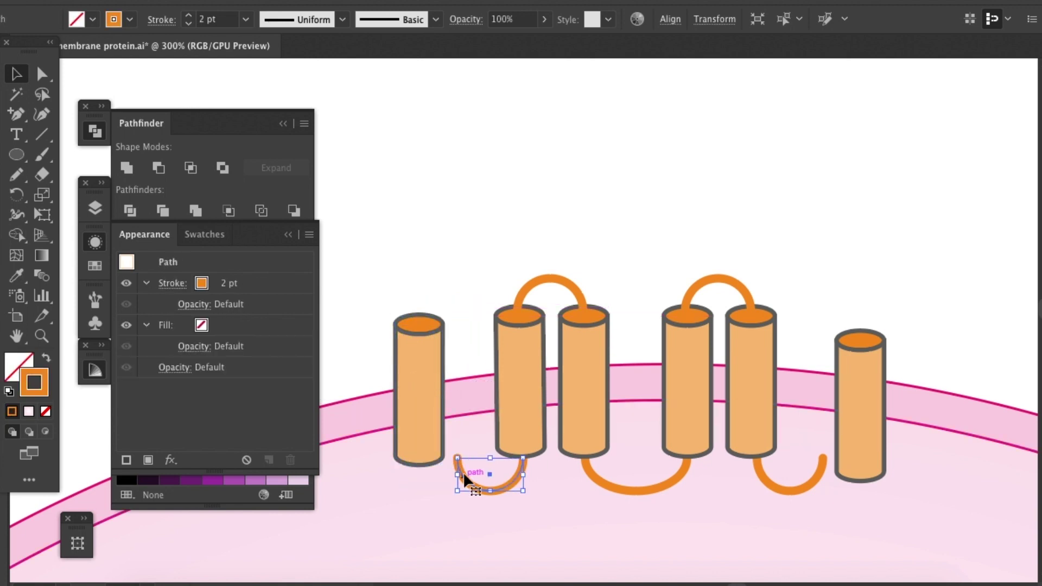
{"action": "left_click_drag", "start_coordinate": [458, 474], "coordinate": [419, 474]}
{"action": "left_click", "coordinate": [824, 468]}
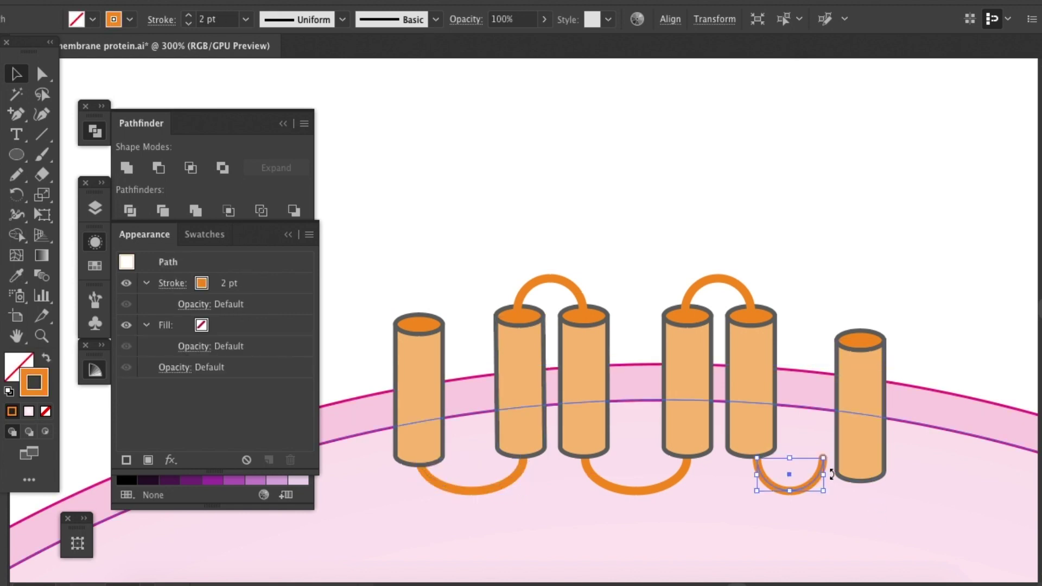
{"action": "left_click_drag", "start_coordinate": [825, 478], "coordinate": [861, 480]}
{"action": "left_click_drag", "start_coordinate": [869, 414], "coordinate": [862, 389]}
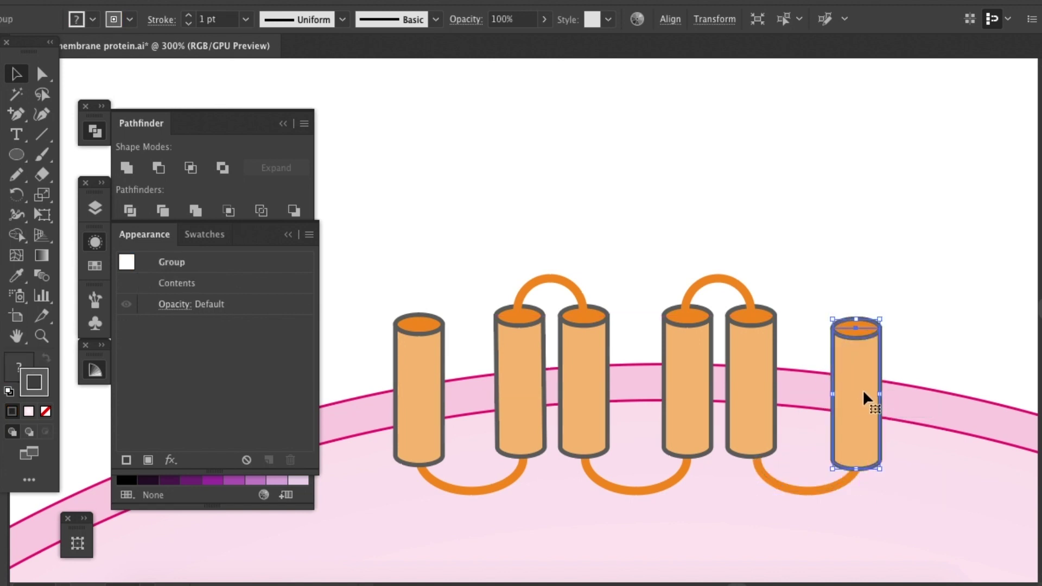
{"action": "left_click", "coordinate": [807, 492]}
- Alt-drag a copy of the top loop onto the end cylinders as tails
{"action": "left_click", "coordinate": [732, 291]}
{"action": "left_click_drag", "start_coordinate": [728, 291], "coordinate": [397, 296]}
{"action": "left_click", "coordinate": [645, 205]}
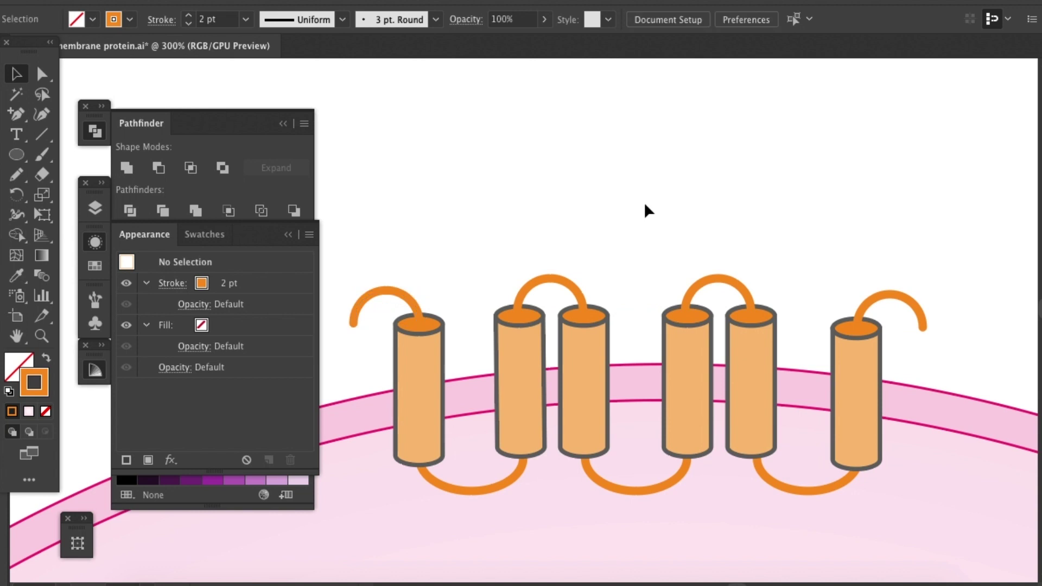
- With Direct Selection, pull the right tail's curve up into a tall arch
{"action": "left_click", "coordinate": [923, 325]}
{"action": "key", "text": "a"}
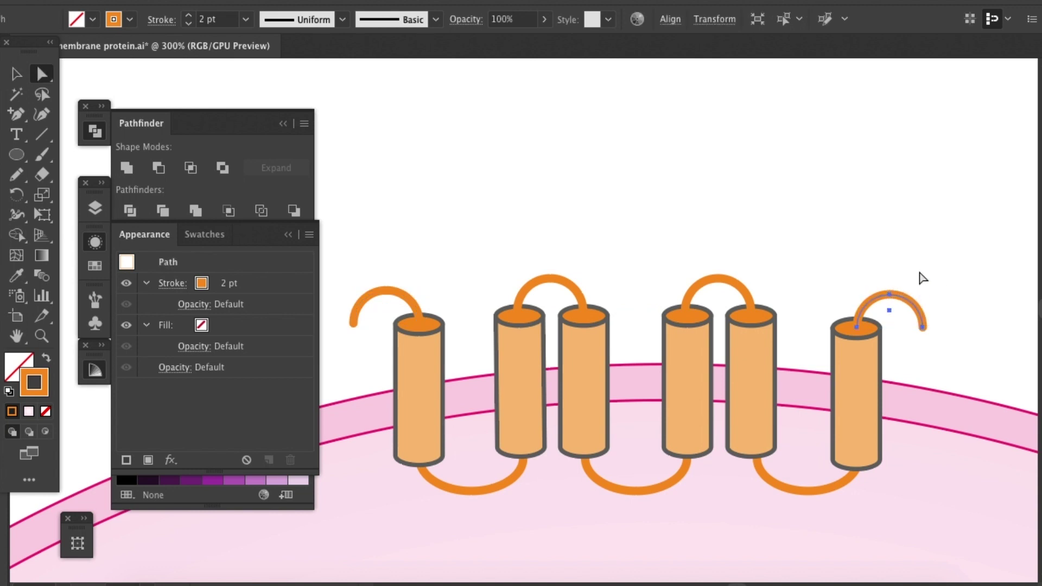
{"action": "left_click", "coordinate": [940, 268]}
{"action": "left_click", "coordinate": [44, 76]}
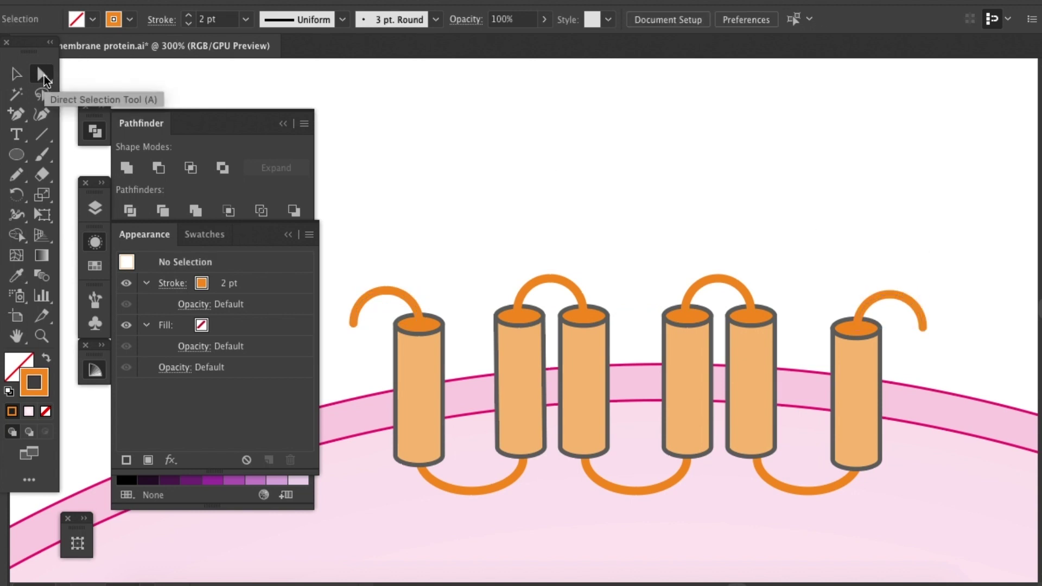
{"action": "mouse_move", "coordinate": [892, 293]}
{"action": "left_mouse_down"}
{"action": "mouse_move", "coordinate": [895, 232]}
{"action": "mouse_move", "coordinate": [886, 229]}
{"action": "left_mouse_up"}
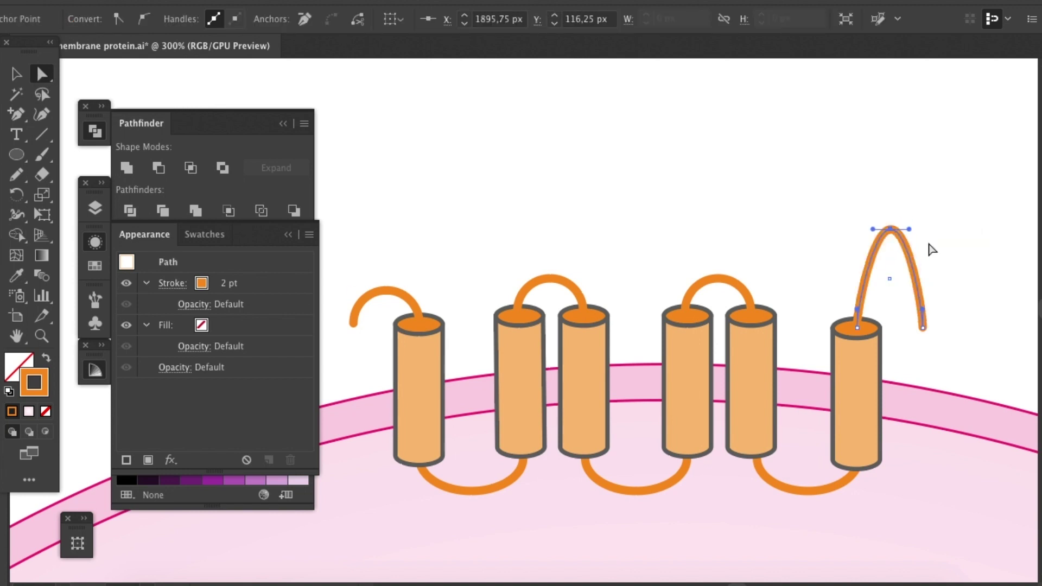
{"action": "left_click_drag", "start_coordinate": [932, 229], "coordinate": [846, 229]}
{"action": "left_click", "coordinate": [705, 222]}
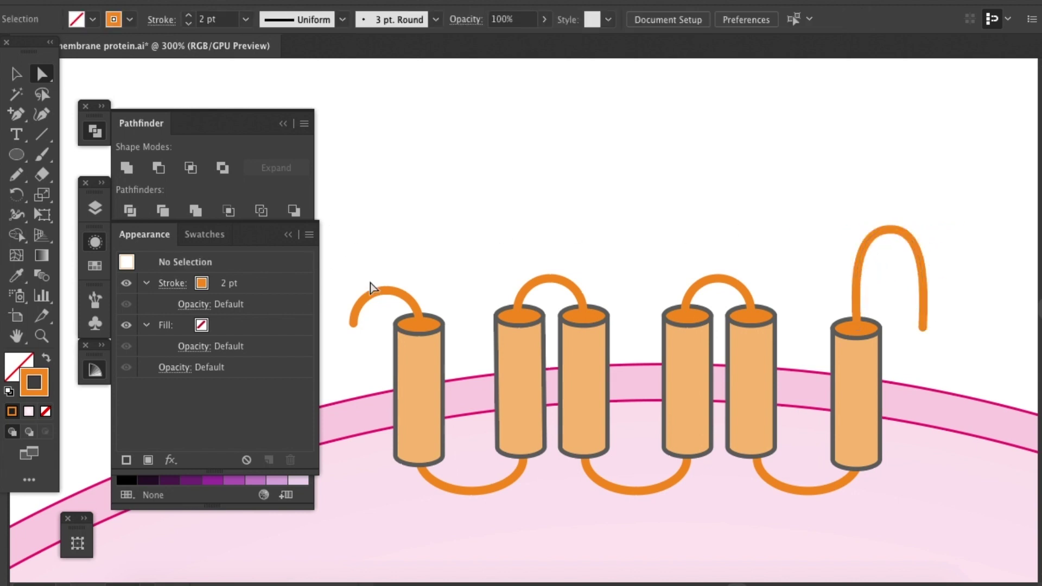
- Drag the left tail's free endpoint down toward the membrane
{"action": "left_click", "coordinate": [354, 320]}
{"action": "mouse_move", "coordinate": [354, 325]}
{"action": "left_mouse_down"}
{"action": "mouse_move", "coordinate": [356, 376]}
{"action": "mouse_move", "coordinate": [344, 318]}
{"action": "mouse_move", "coordinate": [354, 298]}
{"action": "mouse_move", "coordinate": [351, 308]}
{"action": "left_mouse_up"}
{"action": "left_click", "coordinate": [415, 234]}
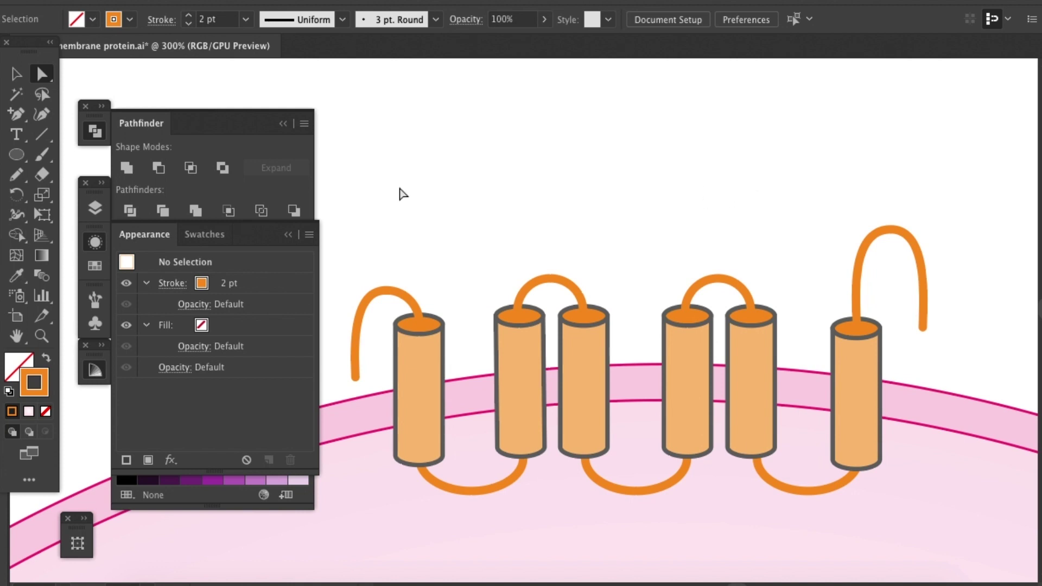
{"action": "key", "text": "v"}
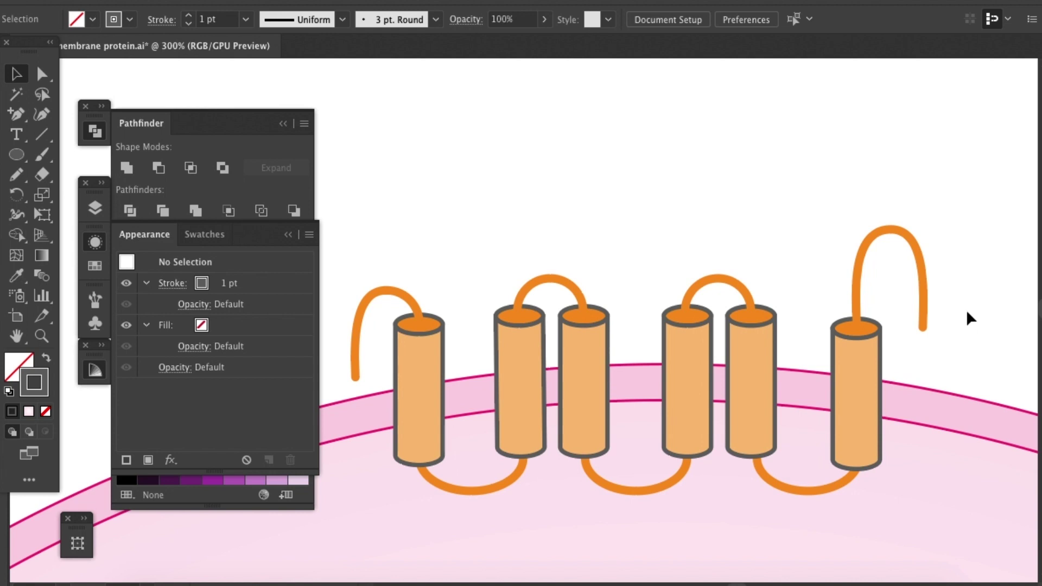
- Give the sixth cylinder's body a linear gradient with an orange right stop
{"action": "left_click", "coordinate": [866, 407]}
{"action": "double_click", "coordinate": [857, 388]}
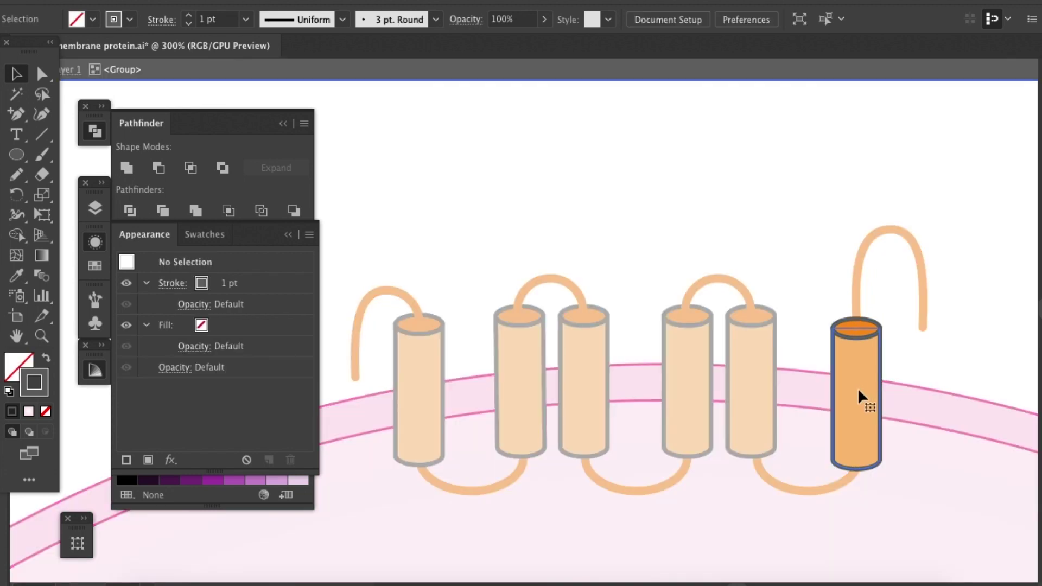
{"action": "left_click", "coordinate": [850, 367]}
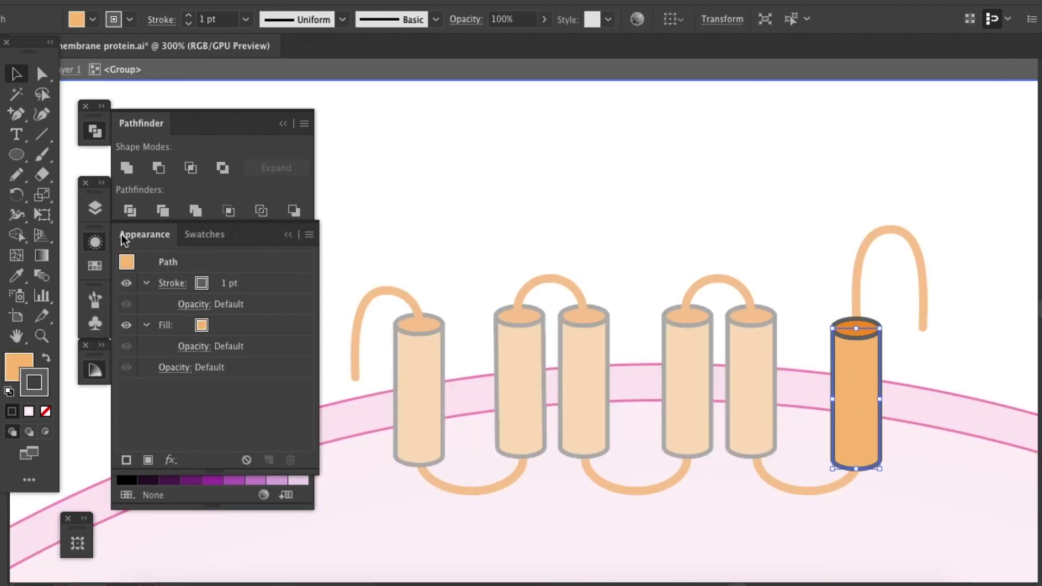
{"action": "left_click", "coordinate": [43, 256]}
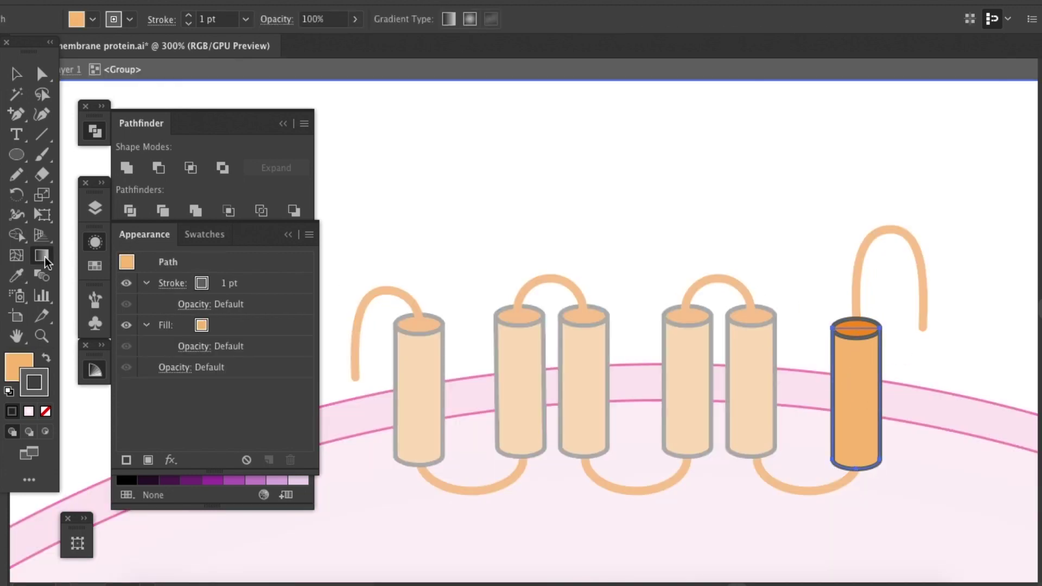
{"action": "double_click", "coordinate": [45, 256]}
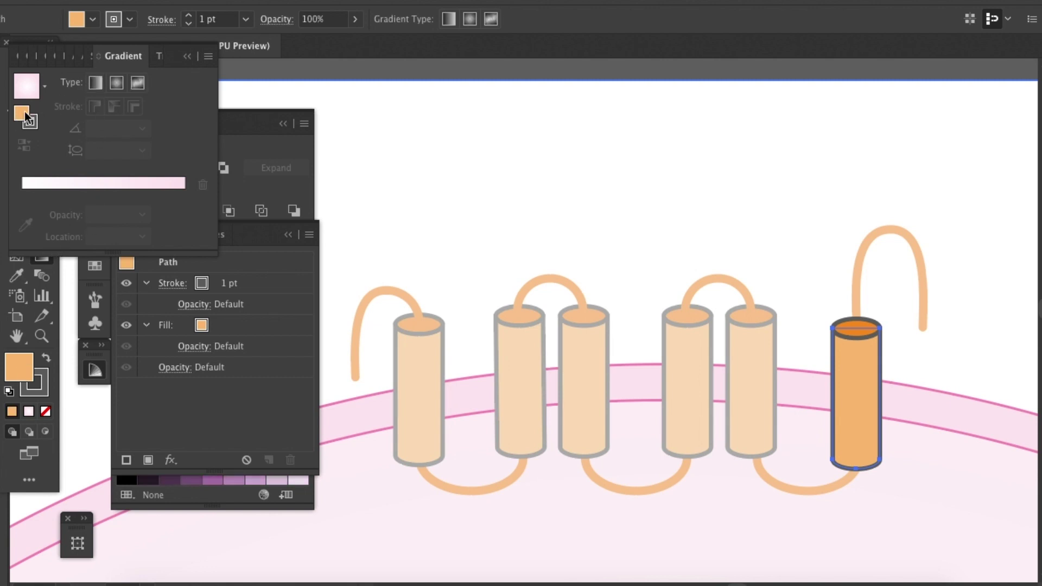
{"action": "left_click", "coordinate": [96, 82]}
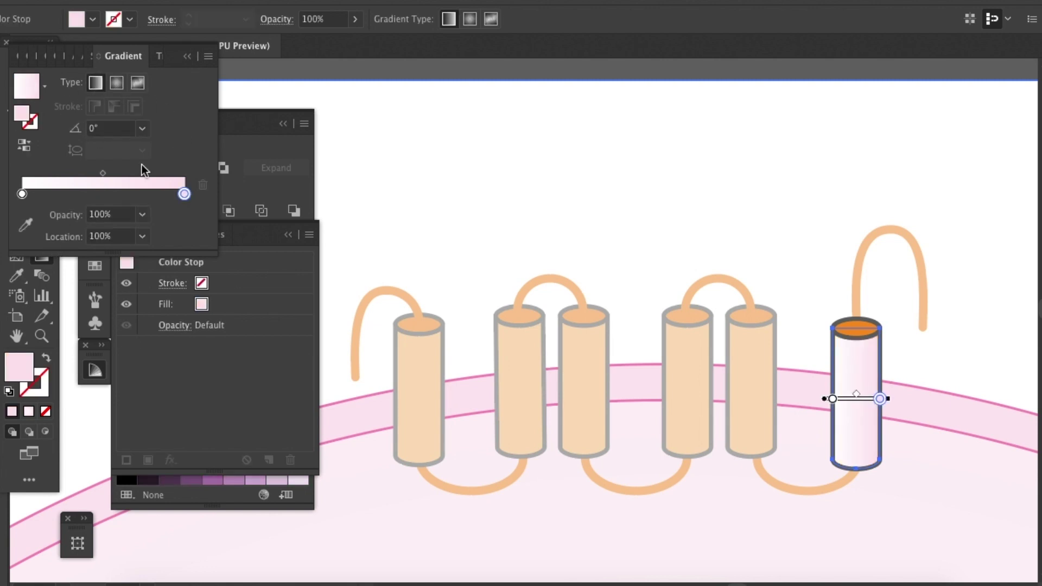
{"action": "left_click_drag", "start_coordinate": [184, 194], "coordinate": [184, 194]}
{"action": "double_click", "coordinate": [184, 193]}
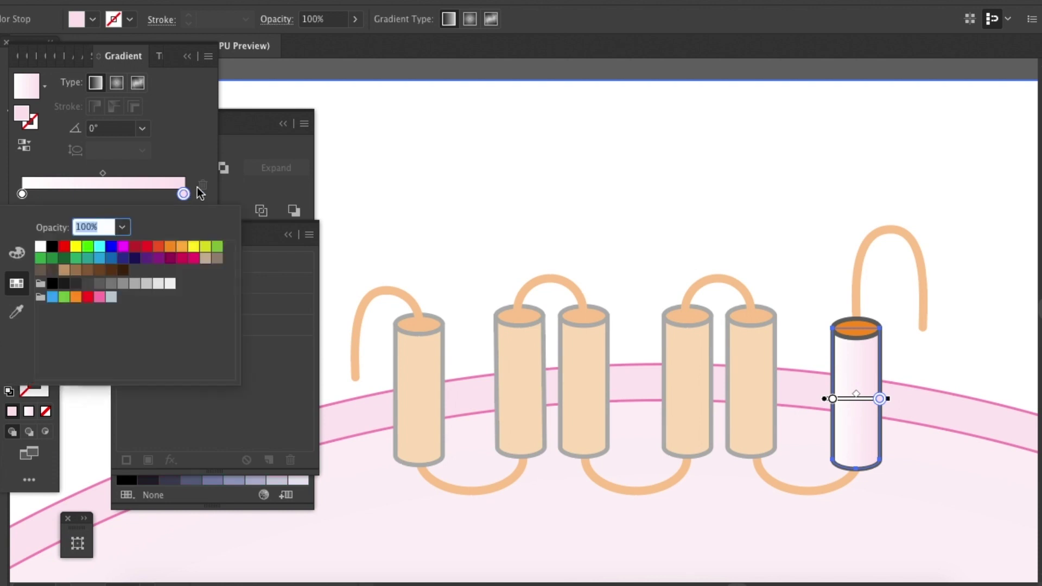
{"action": "left_click", "coordinate": [182, 246]}
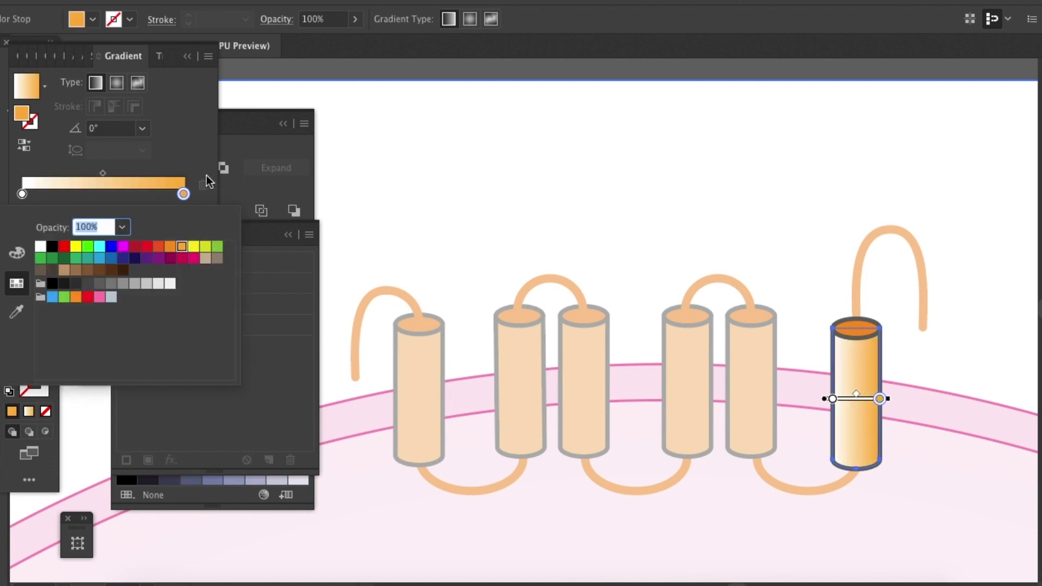
- Move the white gradient stop to 50% location
{"action": "left_click", "coordinate": [24, 194]}
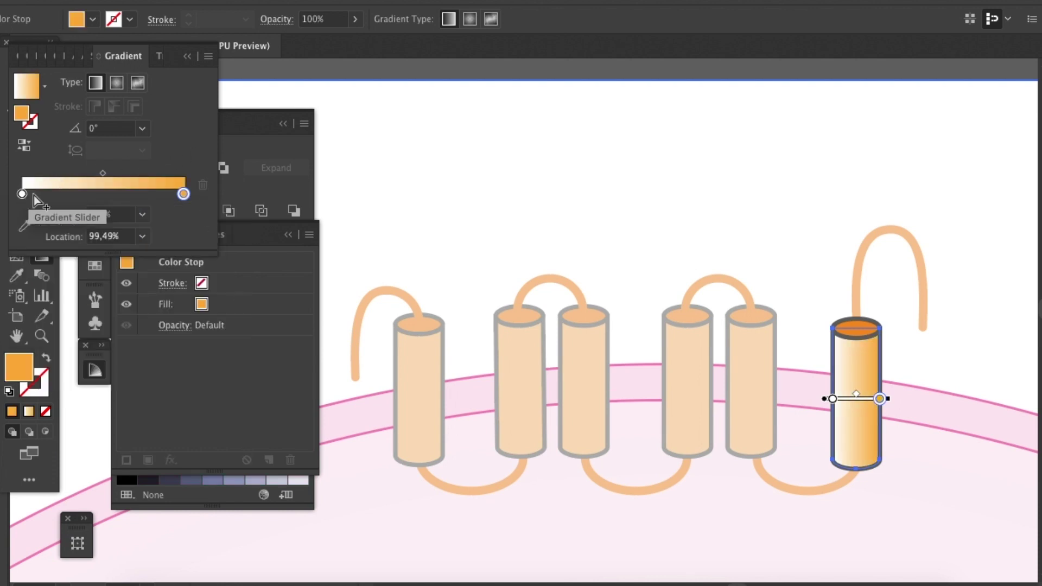
{"action": "left_click", "coordinate": [22, 194]}
{"action": "left_click_drag", "start_coordinate": [27, 192], "coordinate": [100, 191]}
{"action": "left_click", "coordinate": [108, 236]}
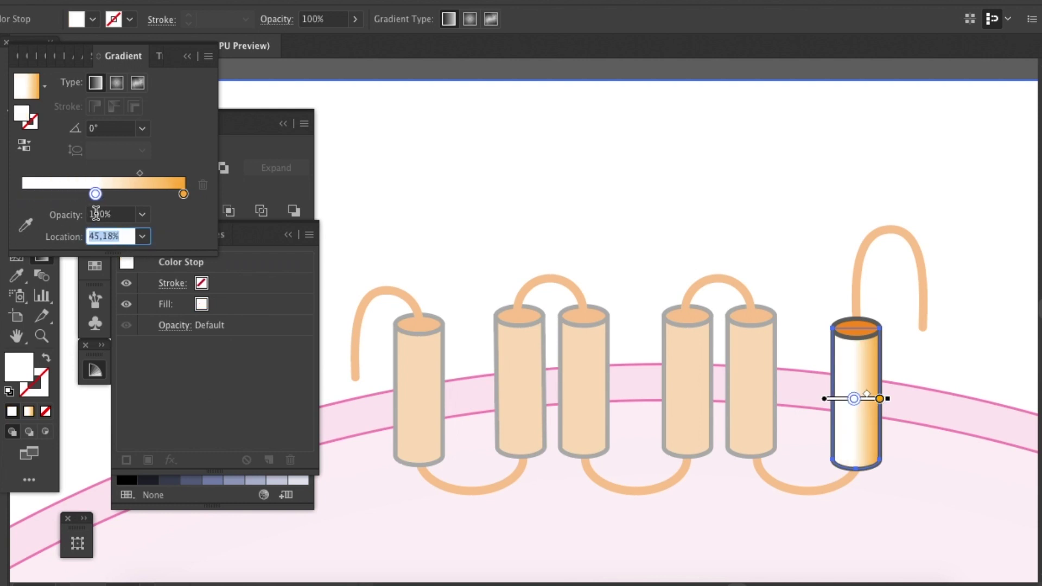
{"action": "type", "text": "50"}
{"action": "key", "text": "Return"}
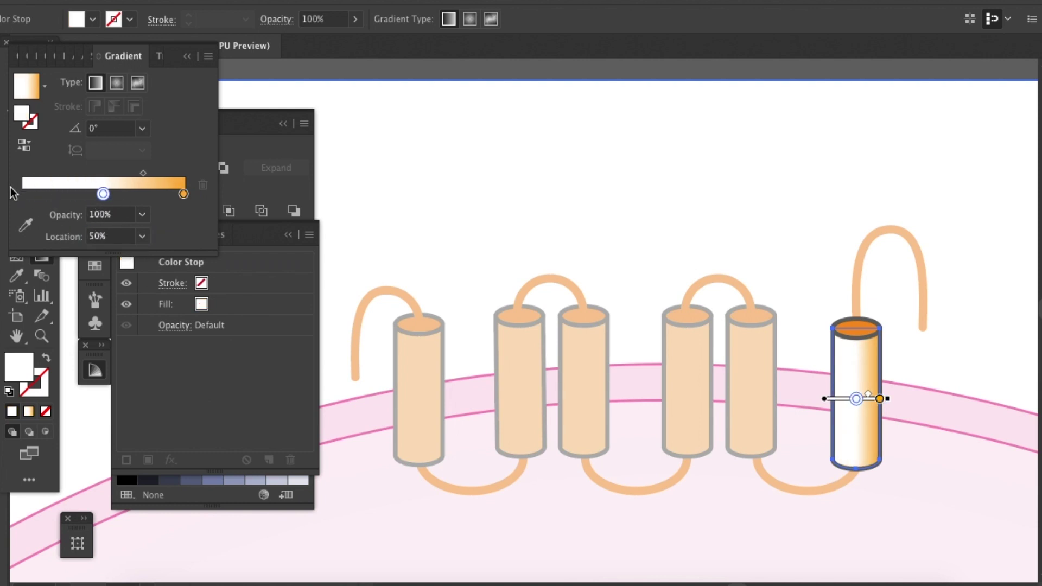
- Add an orange gradient stop at the left edge, 0%
{"action": "left_click_drag", "start_coordinate": [33, 194], "coordinate": [21, 199]}
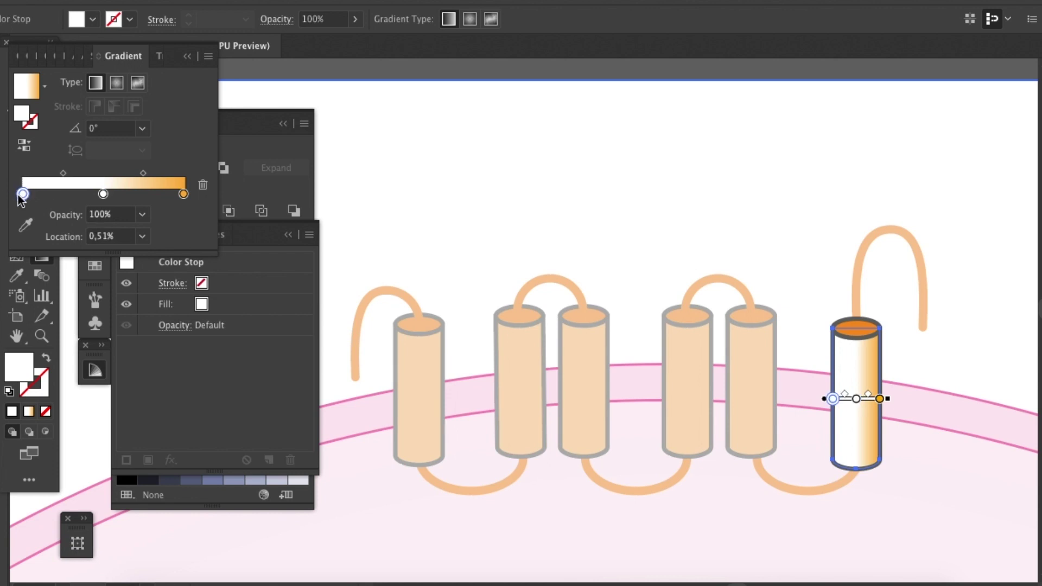
{"action": "double_click", "coordinate": [23, 195]}
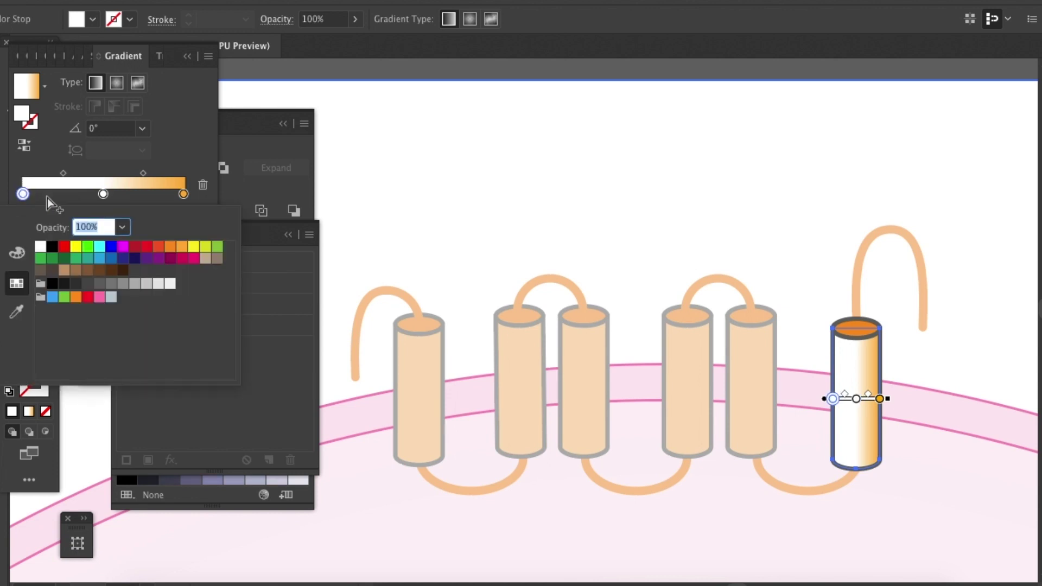
{"action": "left_click", "coordinate": [182, 246]}
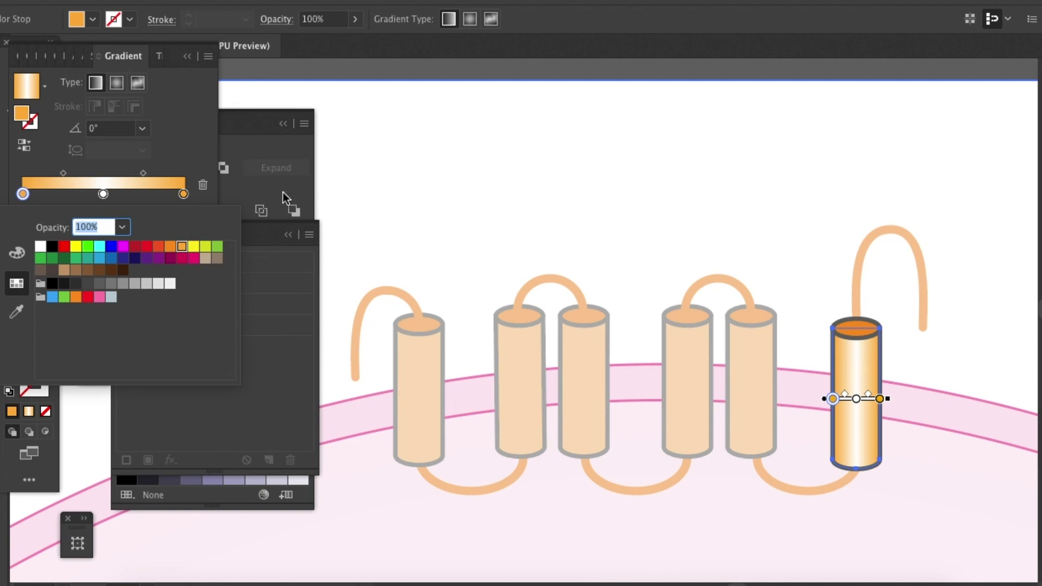
{"action": "left_click", "coordinate": [188, 63]}
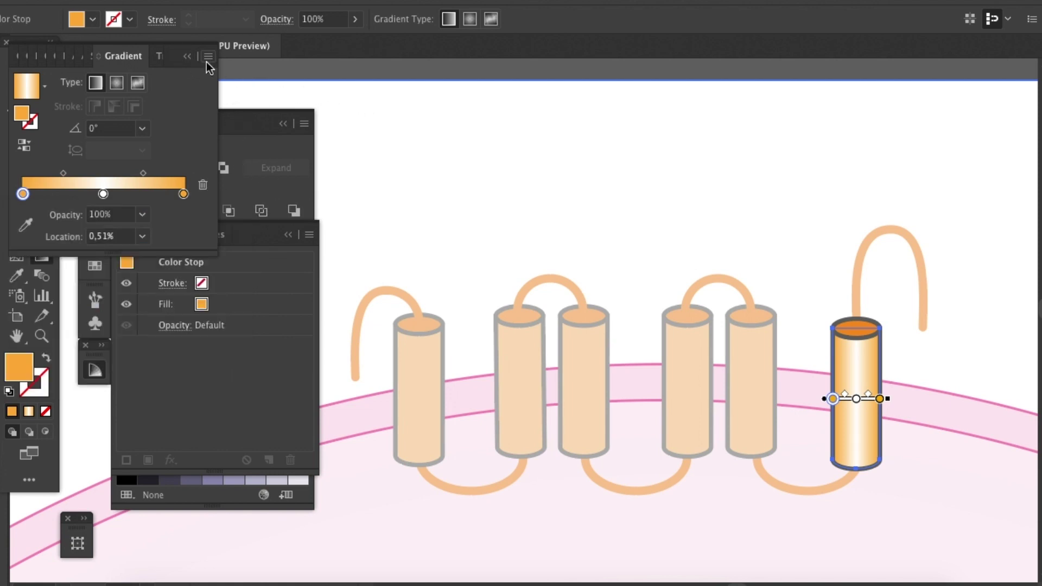
{"action": "key", "text": "v"}
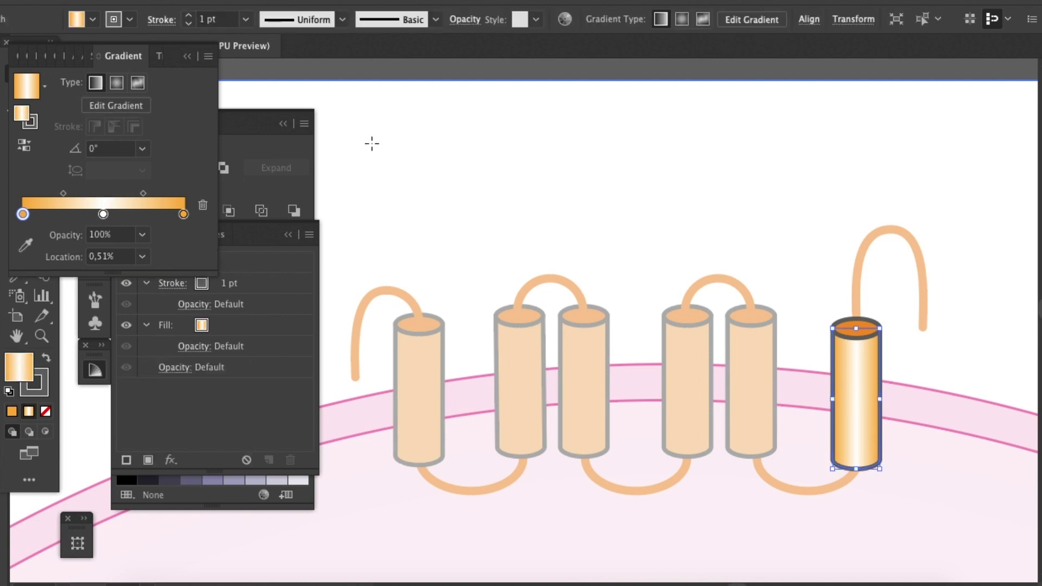
{"action": "left_click", "coordinate": [379, 136]}
- Try eyedropping the gradient onto the five cylinders, then undo it
{"action": "double_click", "coordinate": [628, 195]}
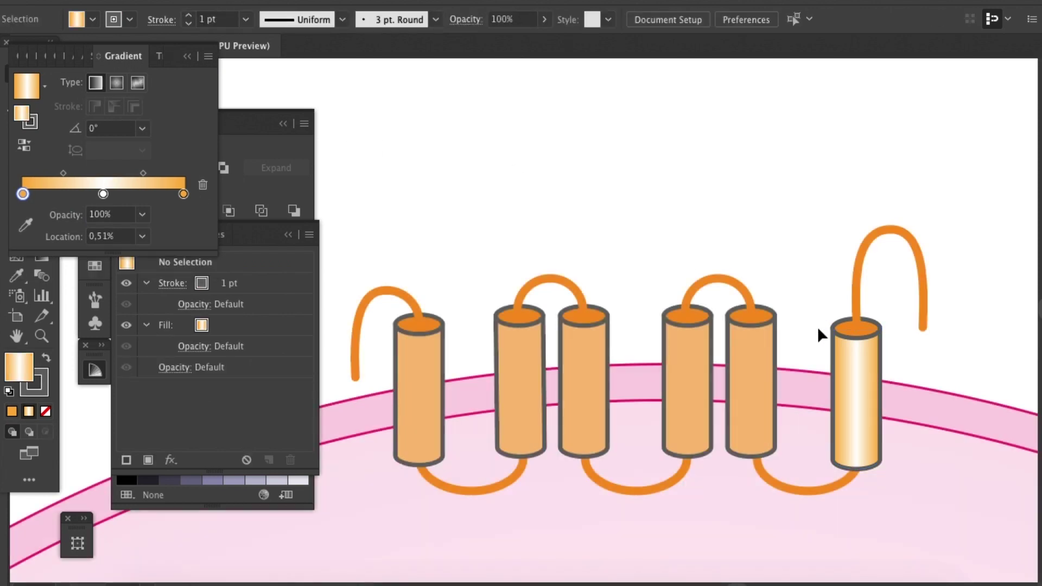
{"action": "left_click", "coordinate": [753, 380]}
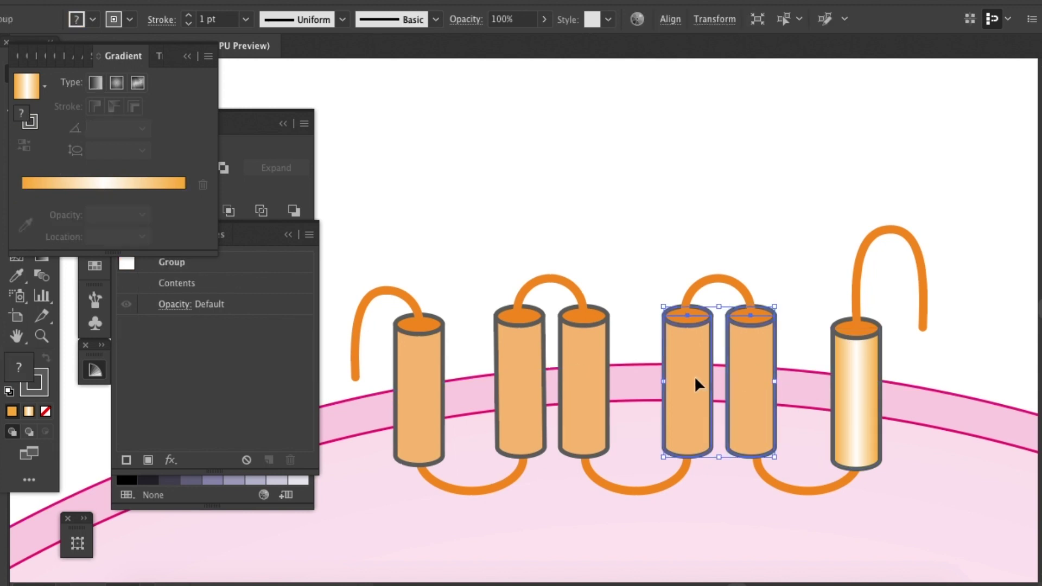
{"action": "left_click", "coordinate": [584, 360], "text": "shift"}
{"action": "left_click", "coordinate": [432, 369], "text": "shift"}
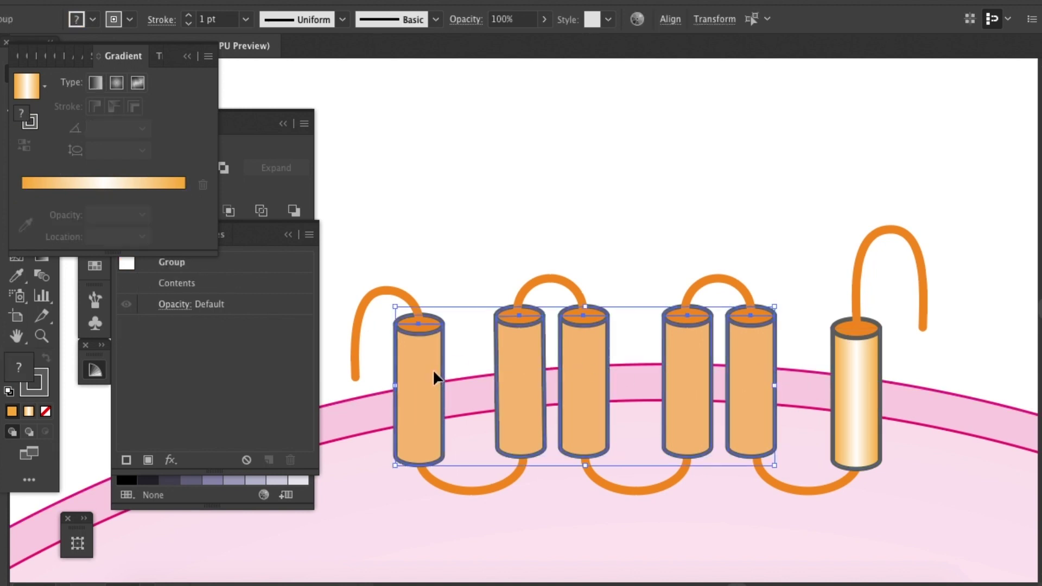
{"action": "key", "text": "i"}
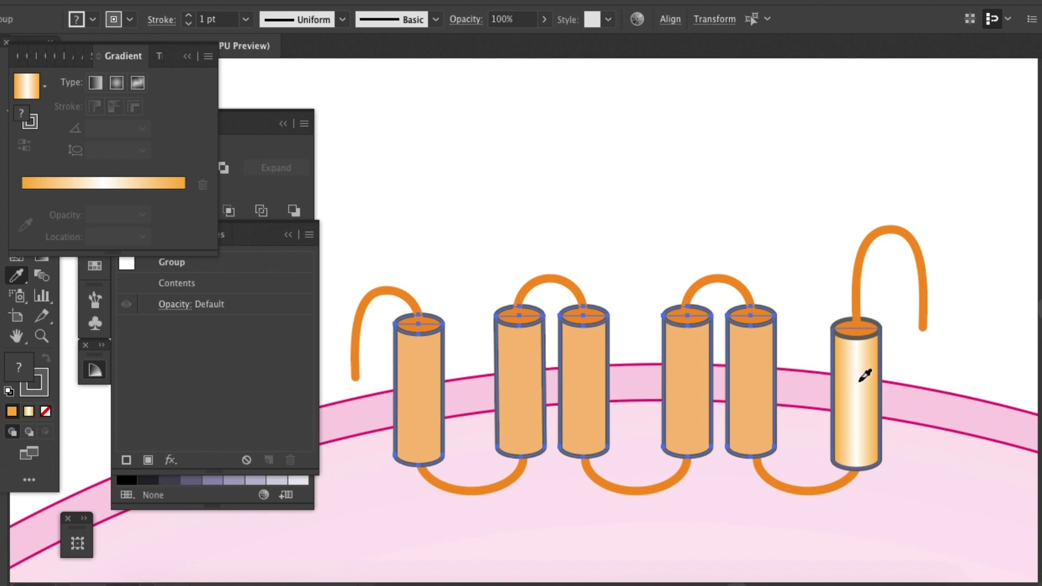
{"action": "left_click", "coordinate": [859, 379]}
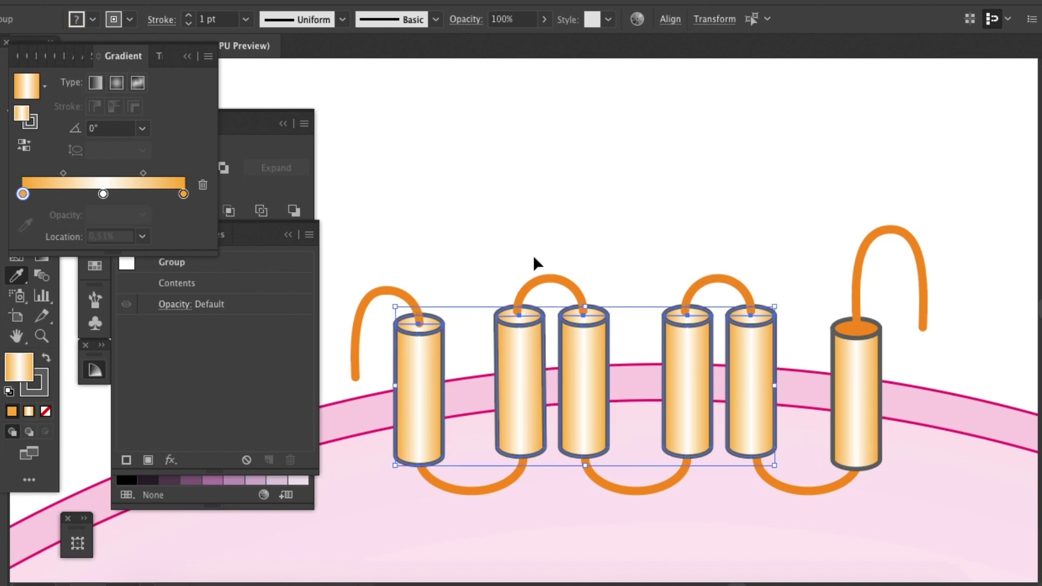
{"action": "key", "text": "ctrl+z"}
{"action": "left_click", "coordinate": [187, 56]}
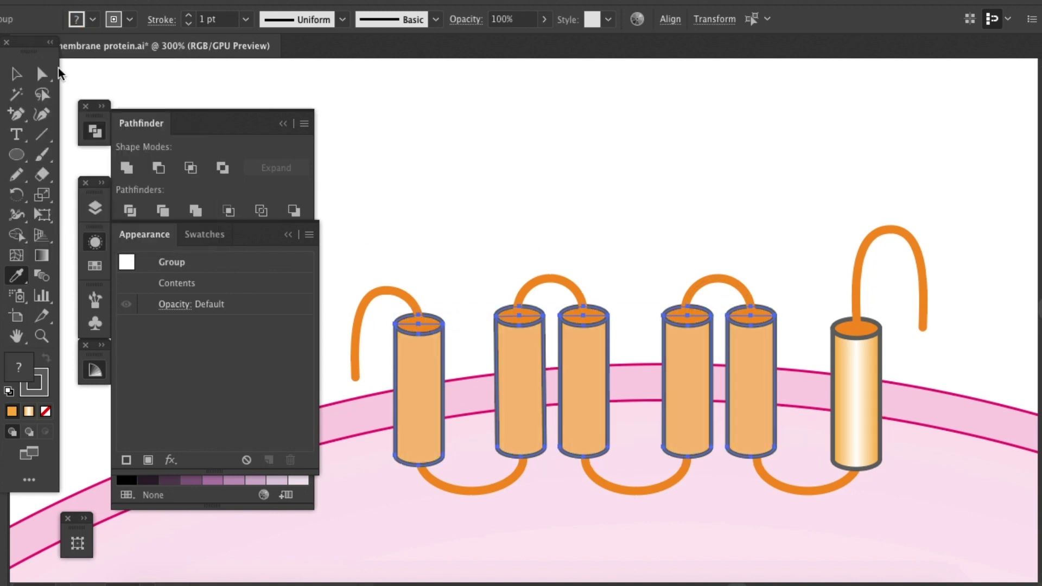
{"action": "left_click", "coordinate": [16, 74]}
{"action": "left_click", "coordinate": [511, 207]}
- Group the first five cylinders via the right-click Group command
{"action": "left_click", "coordinate": [428, 382]}
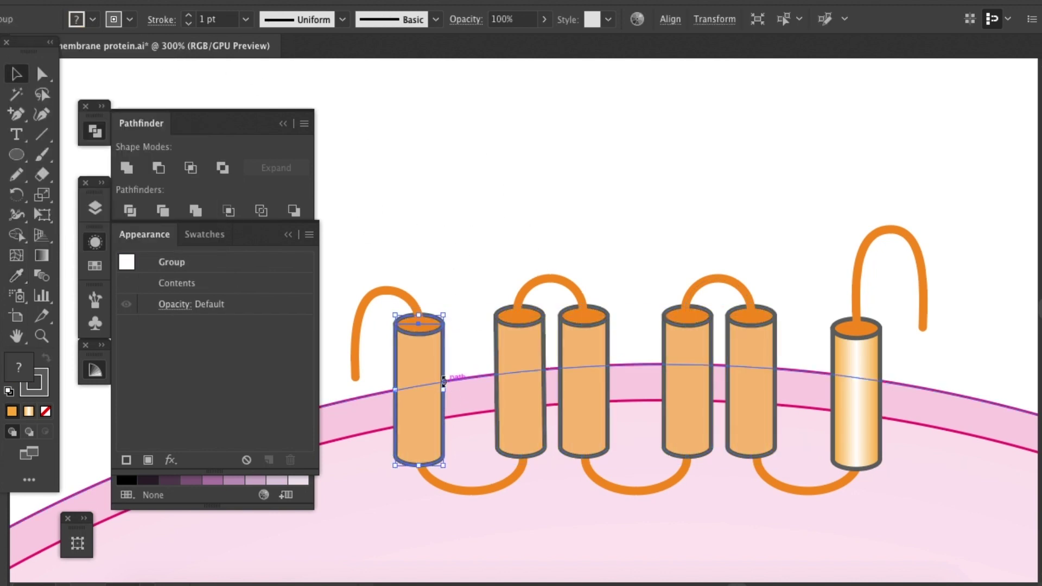
{"action": "left_click", "coordinate": [518, 353], "text": "shift"}
{"action": "left_click", "coordinate": [579, 360], "text": "shift"}
{"action": "left_click", "coordinate": [674, 356], "text": "shift"}
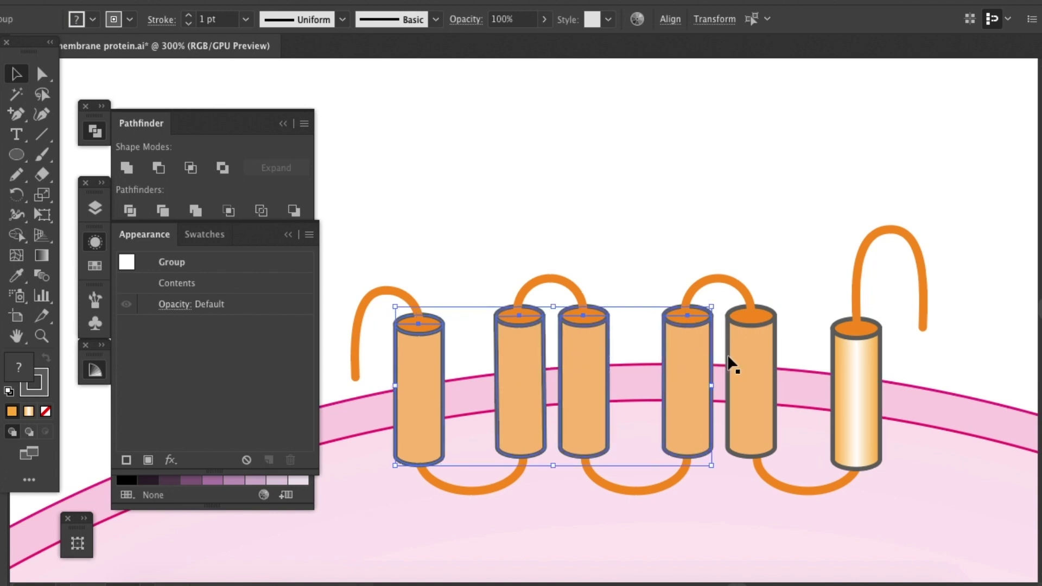
{"action": "left_click", "coordinate": [738, 361], "text": "shift"}
{"action": "right_click", "coordinate": [747, 355]}
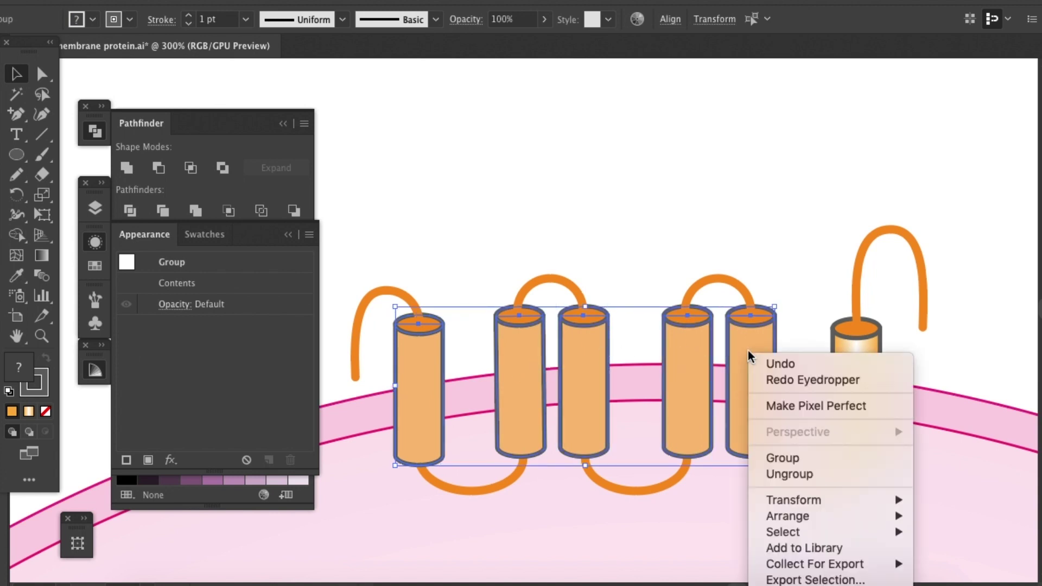
{"action": "left_click", "coordinate": [781, 458]}
- Reselect the grouped first three cylinders together with the fourth and fifth
{"action": "left_click", "coordinate": [777, 237]}
{"action": "left_click", "coordinate": [420, 376]}
{"action": "left_click", "coordinate": [524, 383], "text": "shift"}
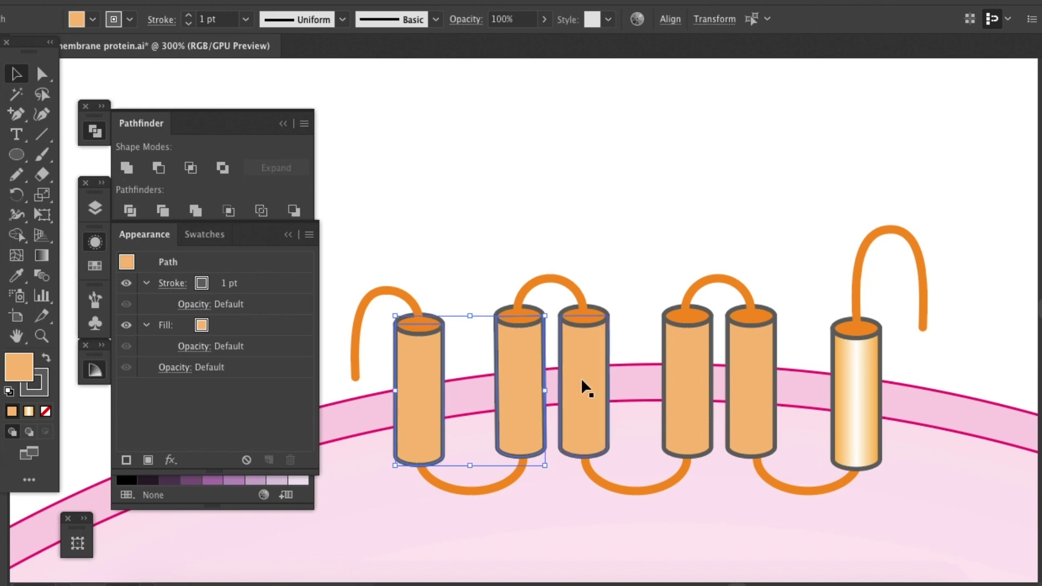
{"action": "double_click", "coordinate": [580, 380]}
{"action": "double_click", "coordinate": [676, 380]}
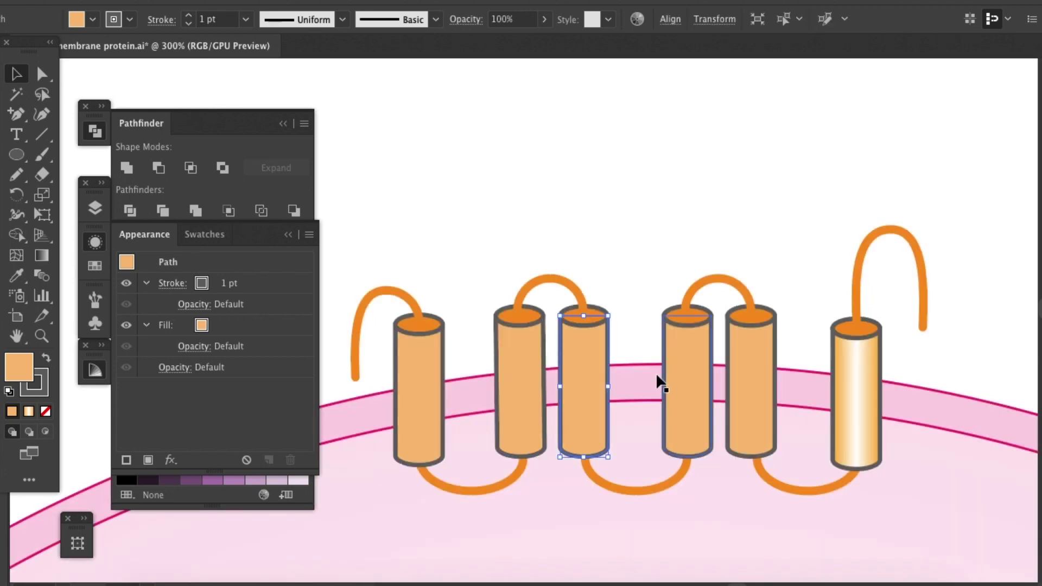
{"action": "left_click", "coordinate": [512, 383]}
{"action": "left_click", "coordinate": [682, 386], "text": "shift"}
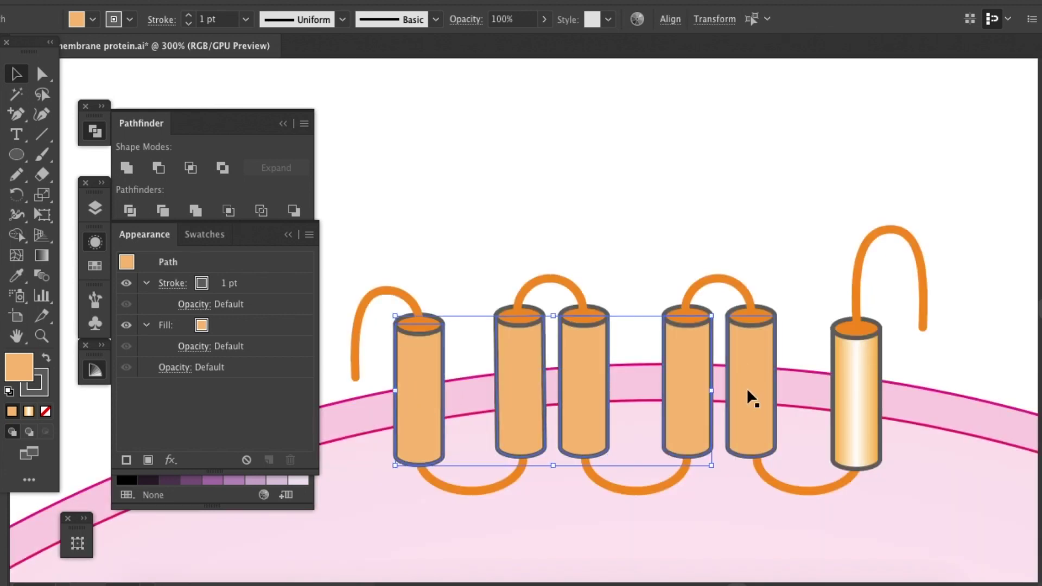
{"action": "left_click", "coordinate": [747, 387], "text": "shift"}
- Eyedrop the rightmost cylinder's orange-white gradient onto the five cylinders, then zoom out
{"action": "key", "text": "i"}
{"action": "left_click", "coordinate": [859, 390]}
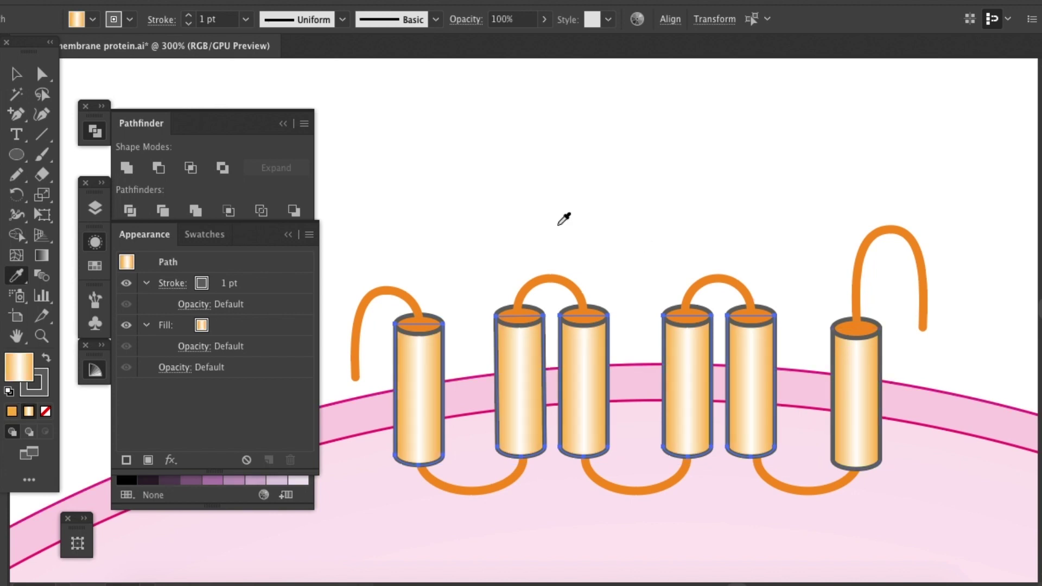
{"action": "left_click", "coordinate": [9, 80]}
{"action": "left_click", "coordinate": [782, 215]}
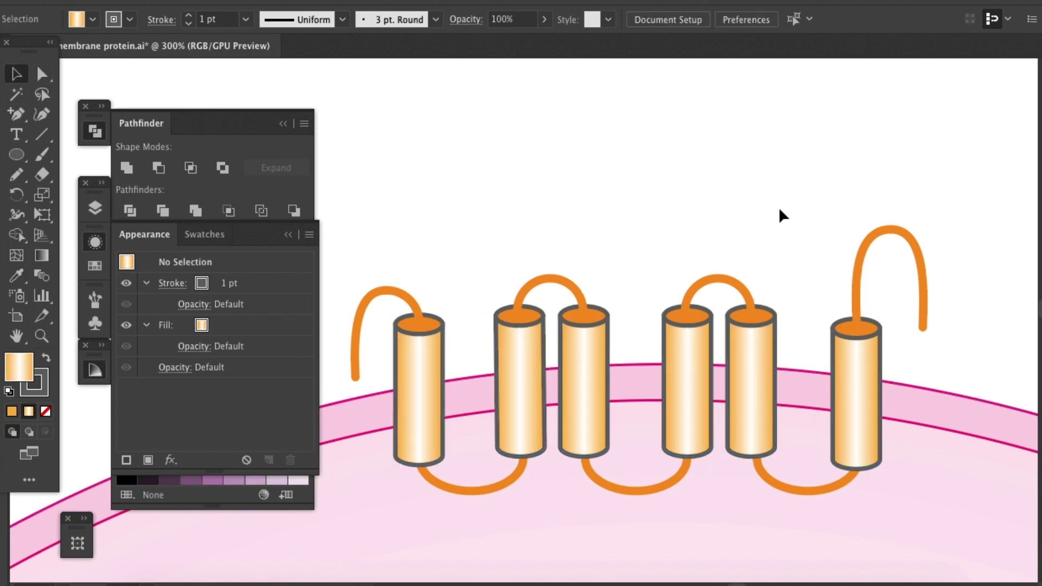
{"action": "key", "text": "ctrl+minus"}
{"action": "key", "text": "ctrl+minus"}
{"action": "key", "text": "ctrl+minus"}
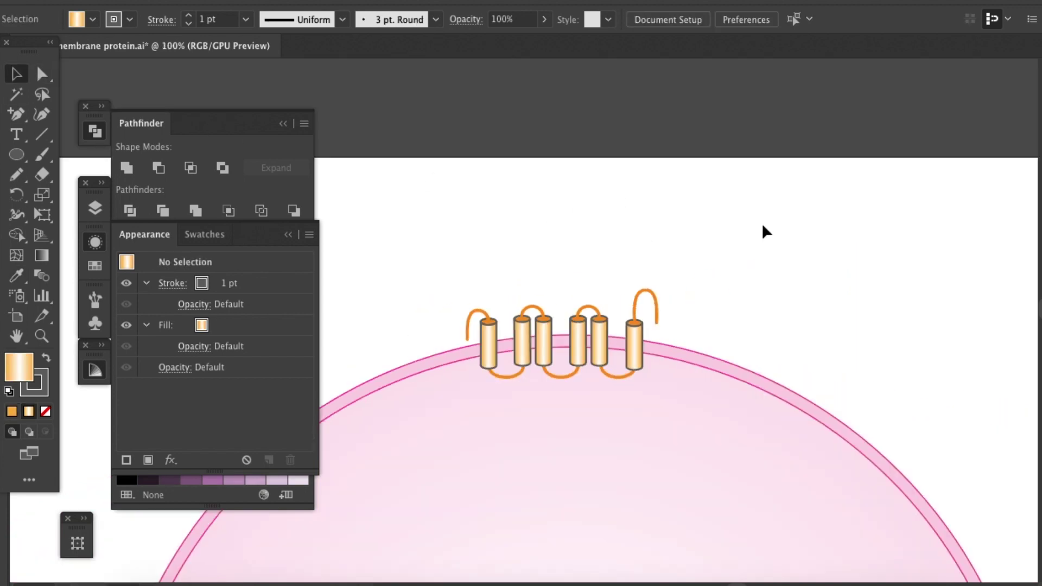
- Zoom back in to 150% on the protein and membrane
{"action": "key", "text": "ctrl+plus"}
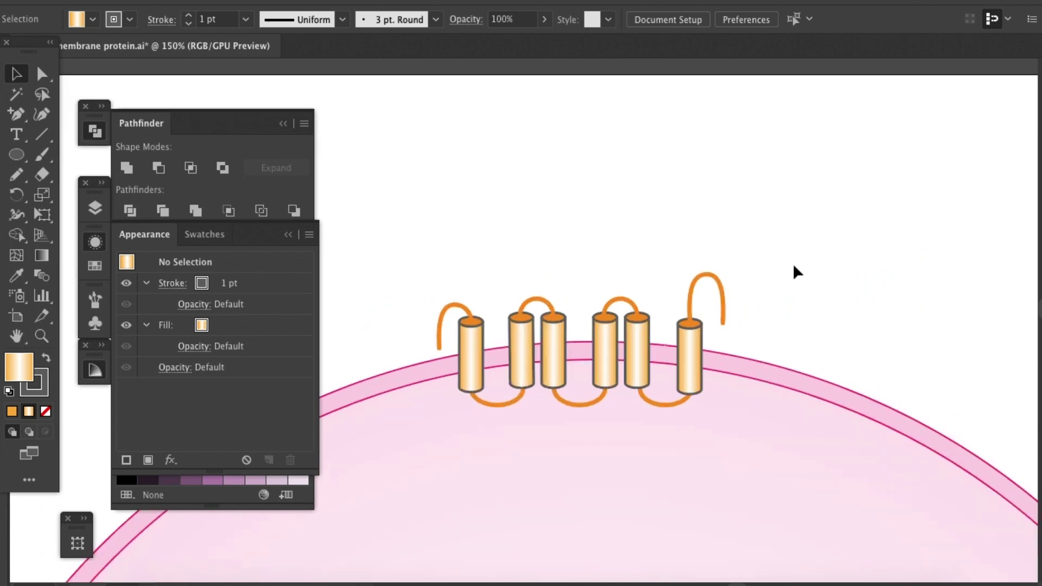